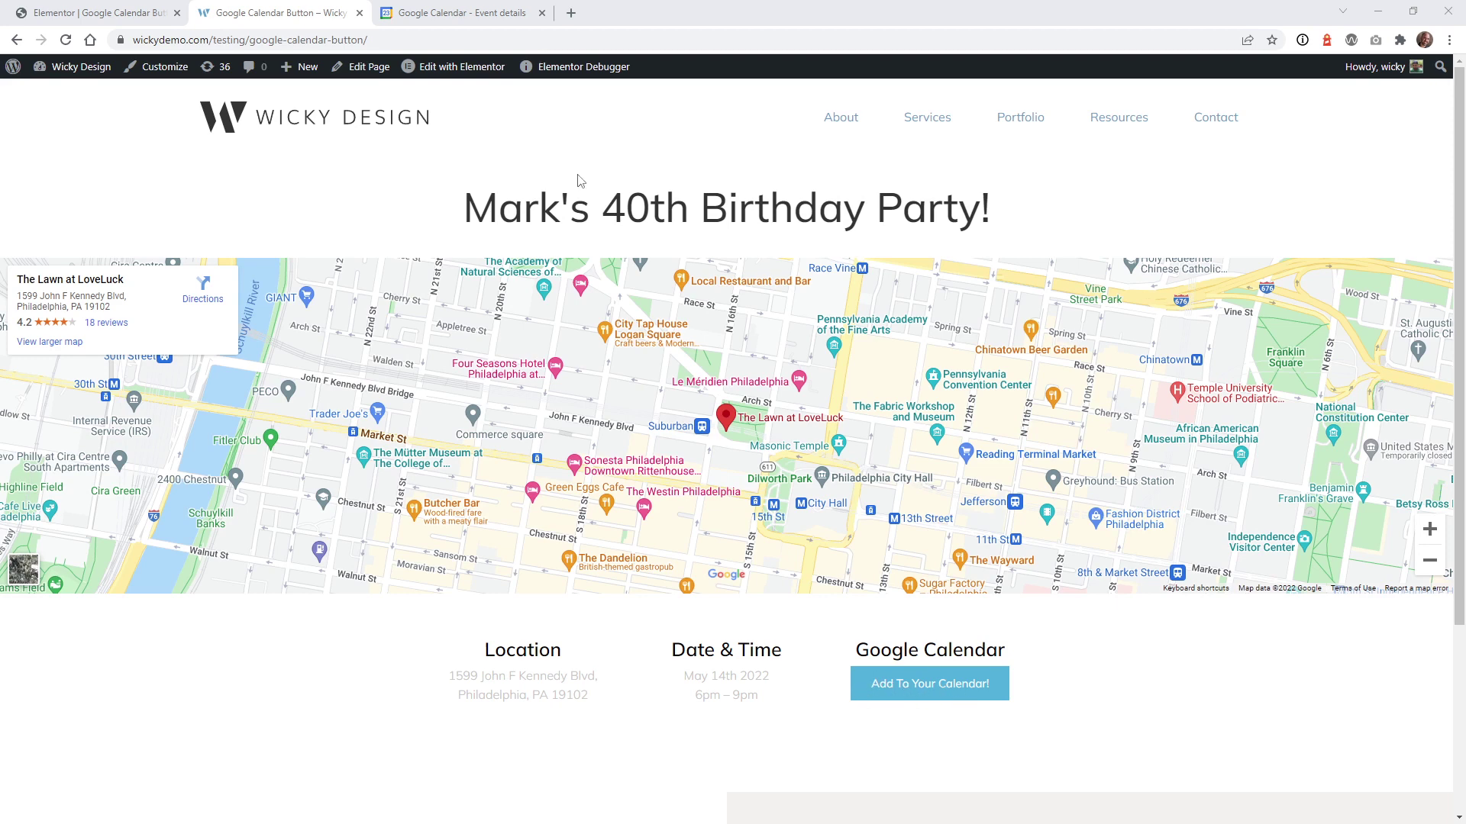
Step: Switch to the editor tab and open the 'Add To Your Calendar!' button's Edit Button settings
left_click(465, 14)
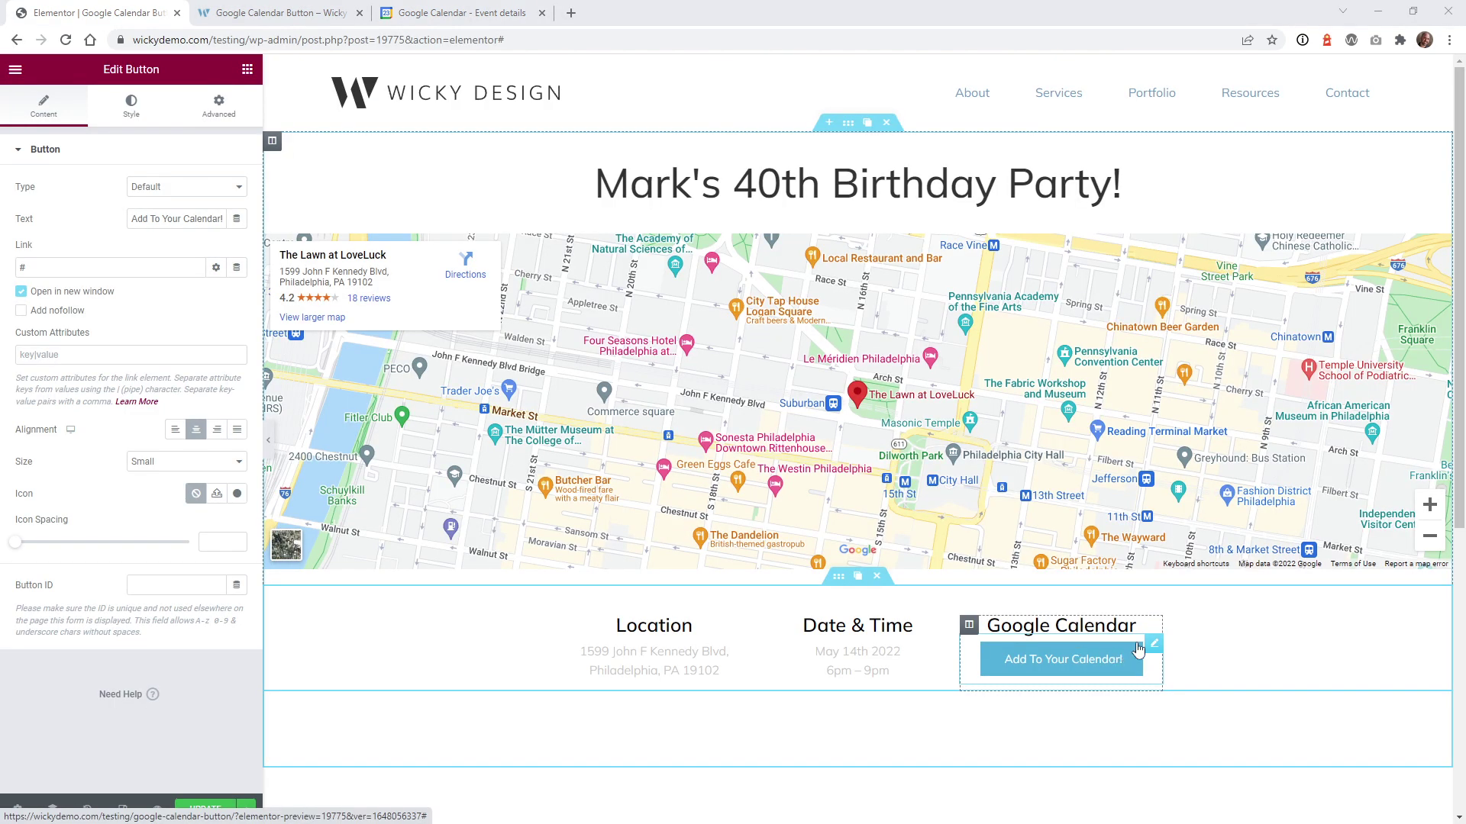
left_click(1154, 648)
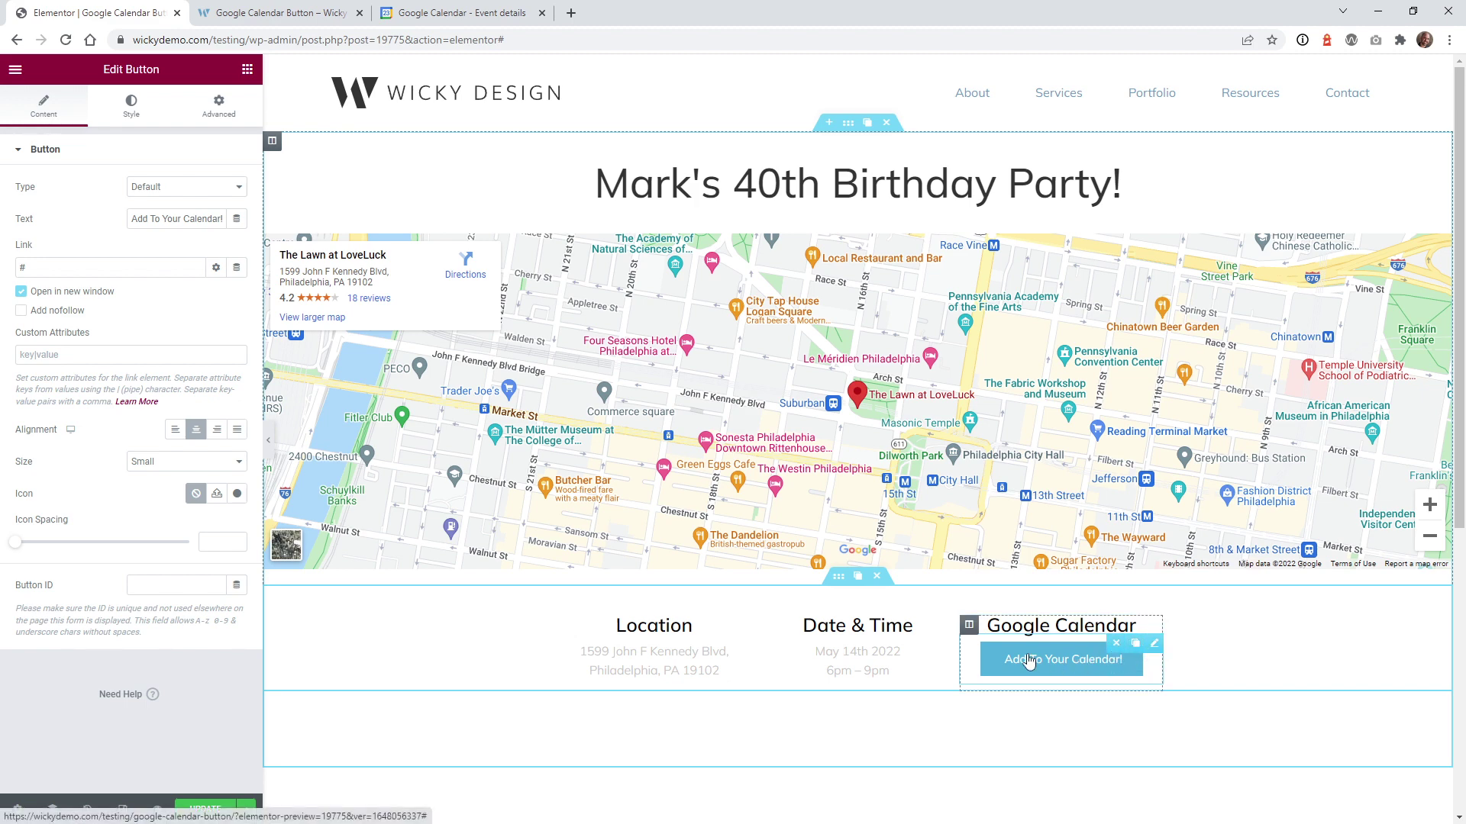
Step: Replace the '#' link with the Contact URL dynamic tag and bring up its Type choices
double_click(23, 268)
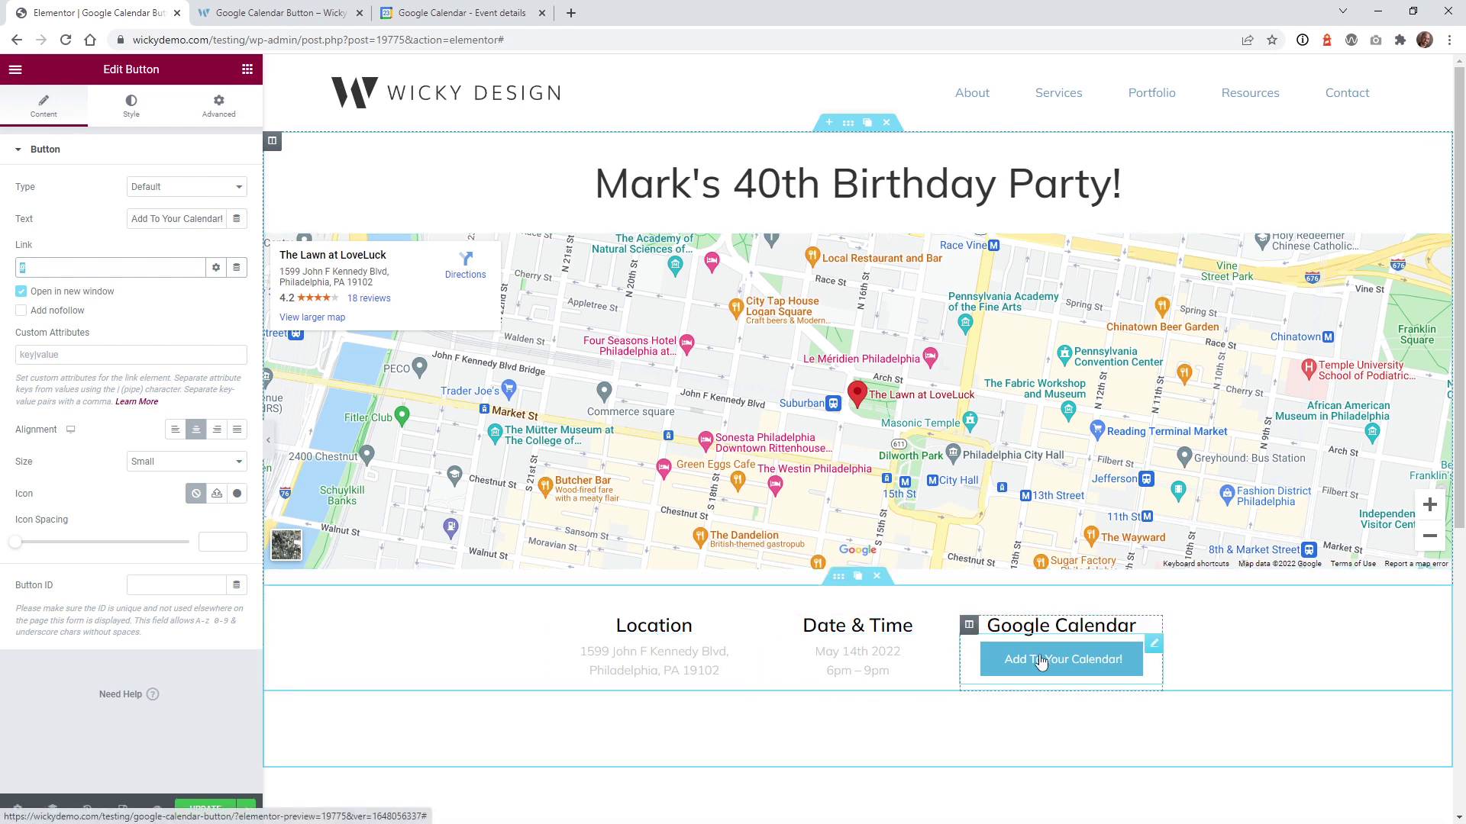
left_click(237, 268)
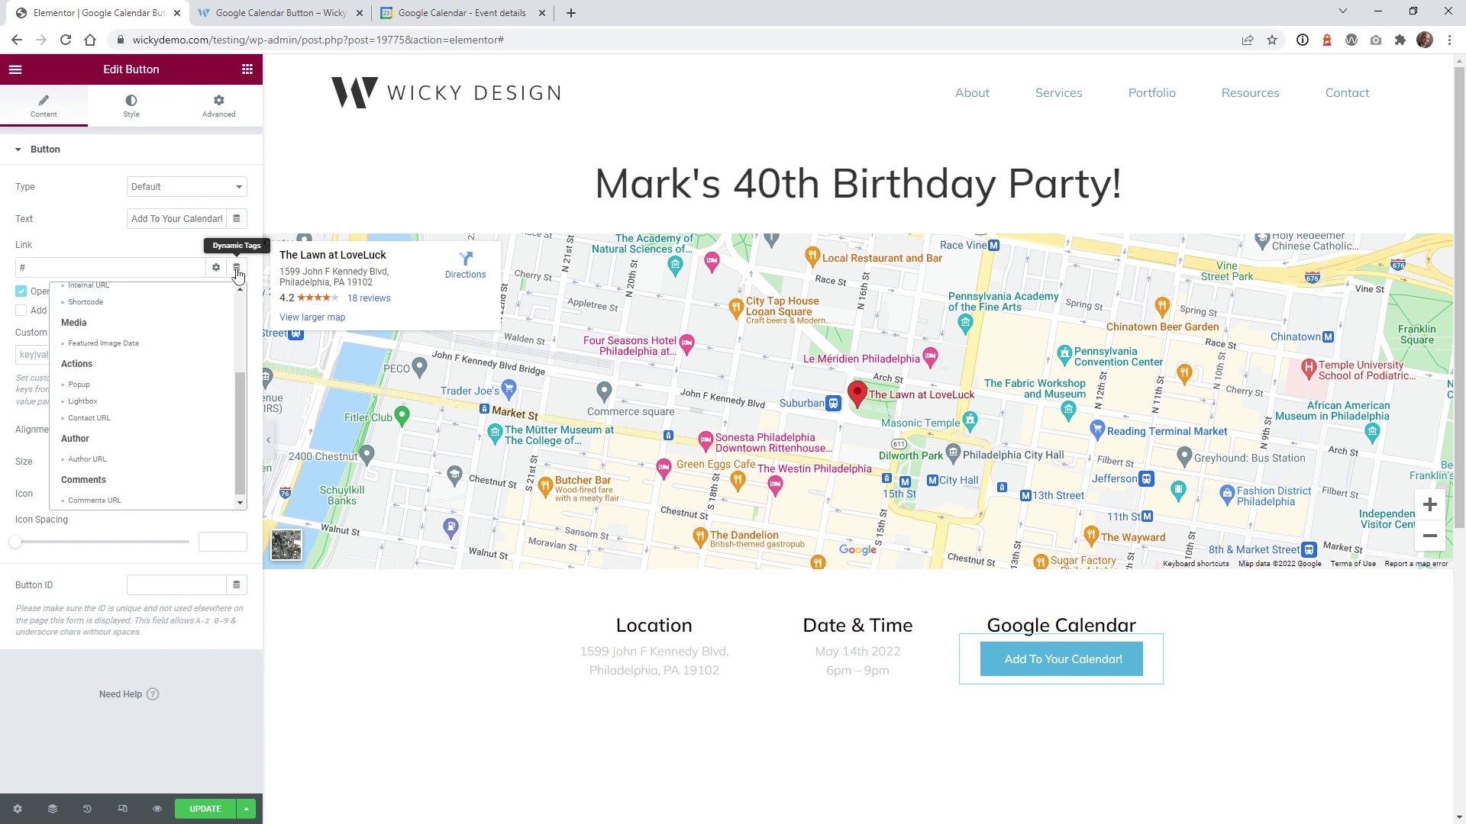
left_click(92, 421)
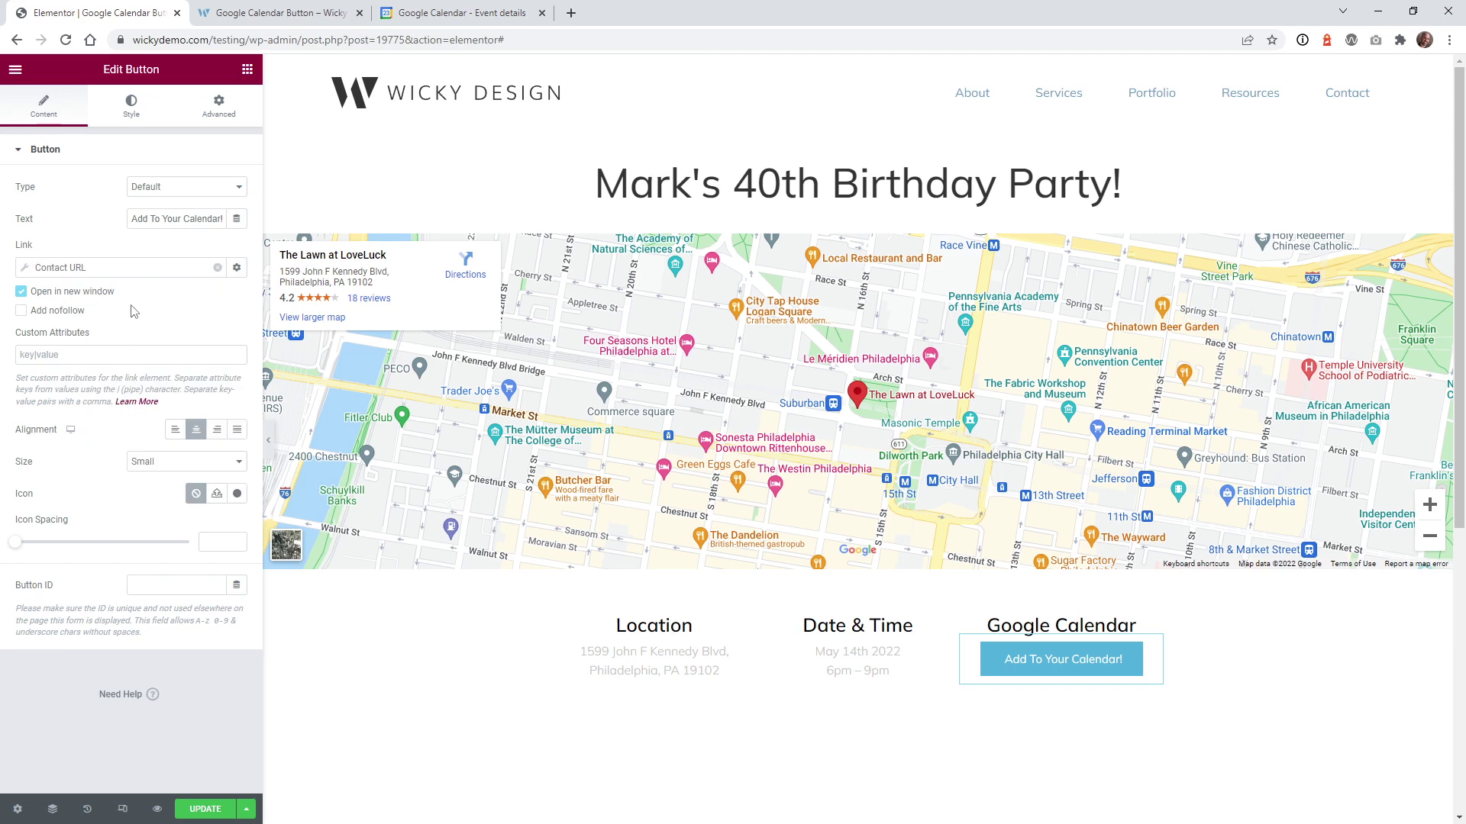
left_click(29, 275)
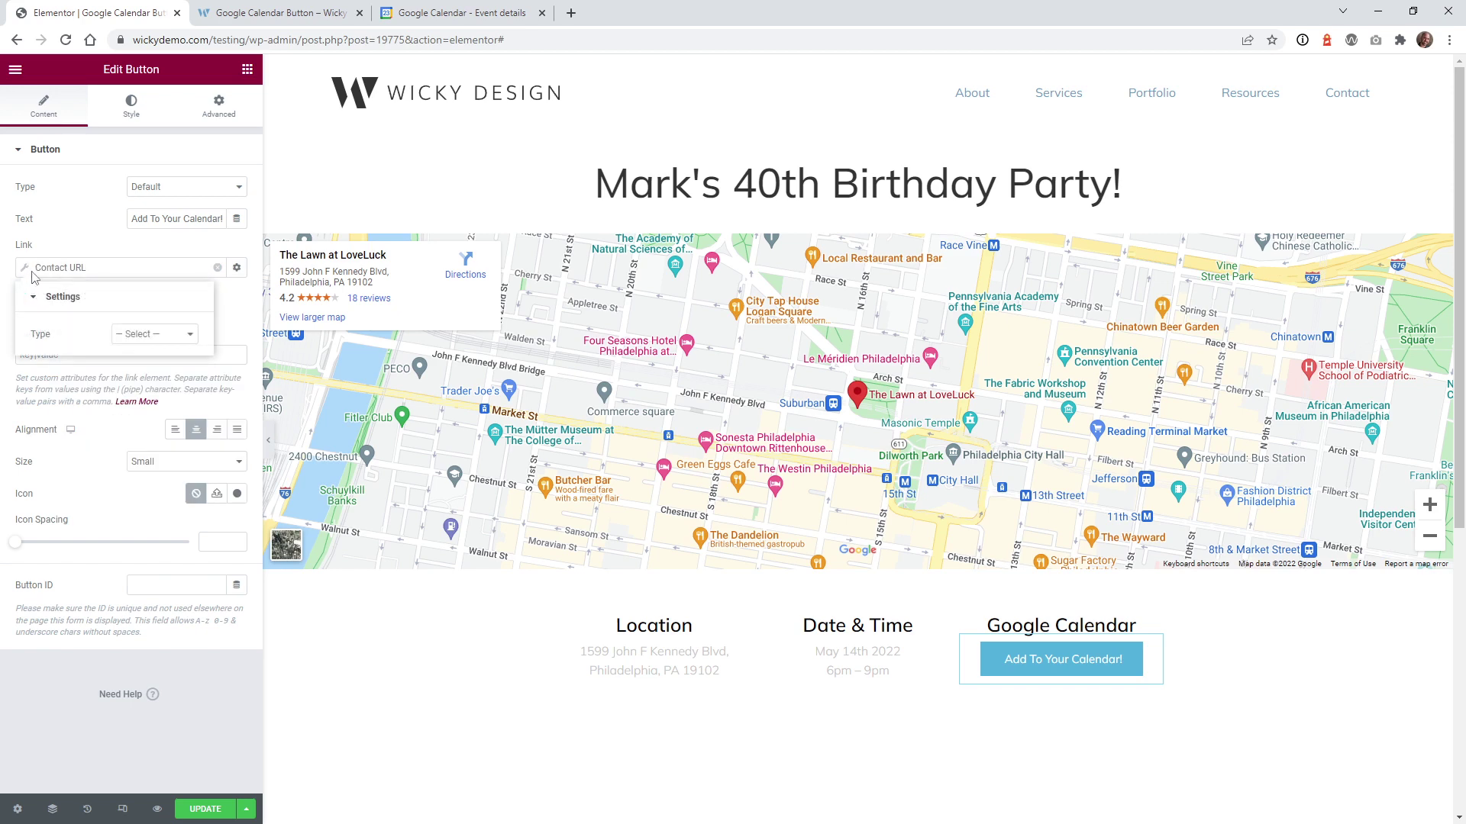
left_click(126, 340)
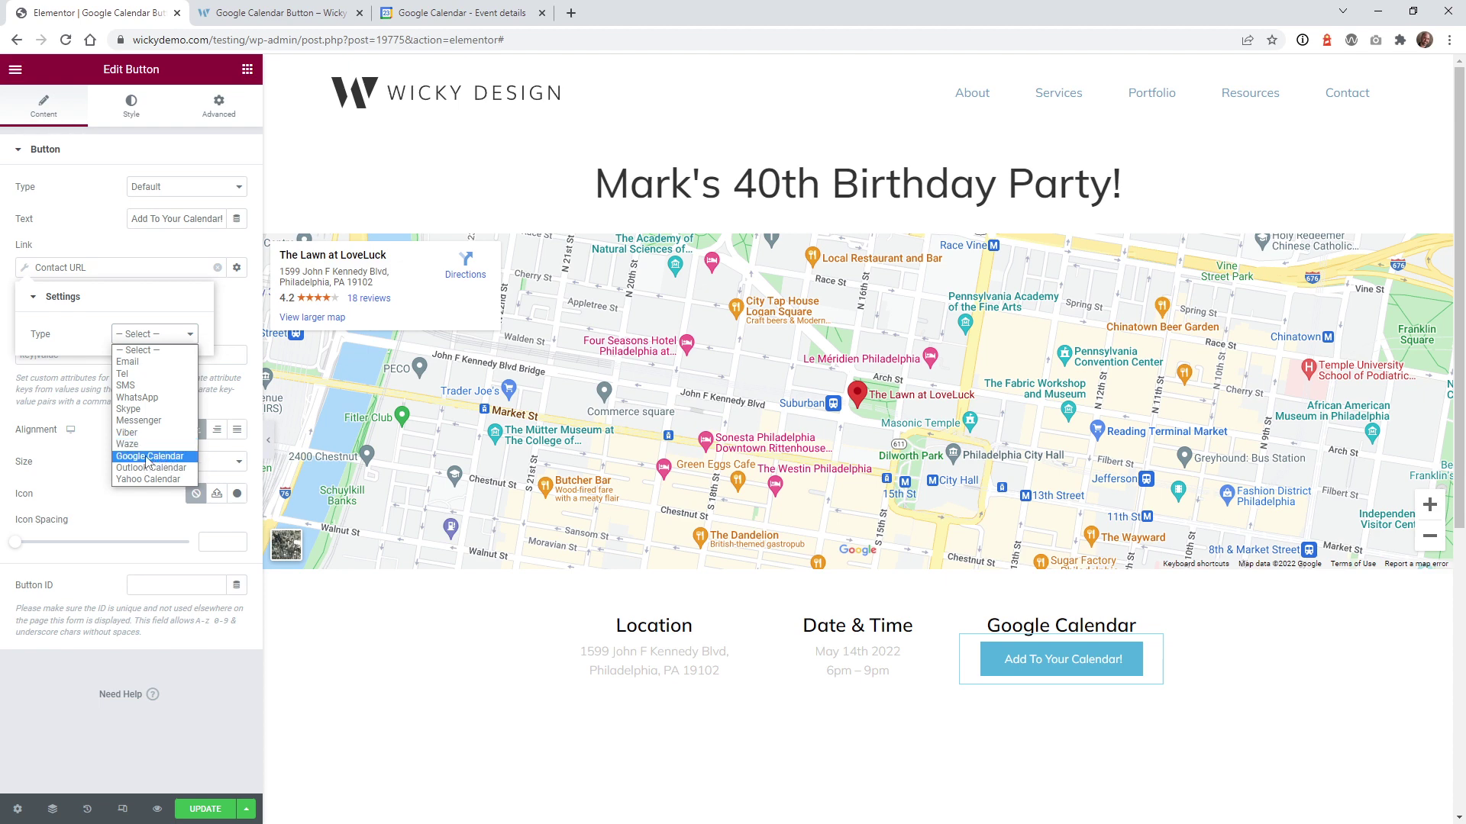
Step: Set the Contact URL type to Google Calendar and paste the party's address as Location
left_click(148, 457)
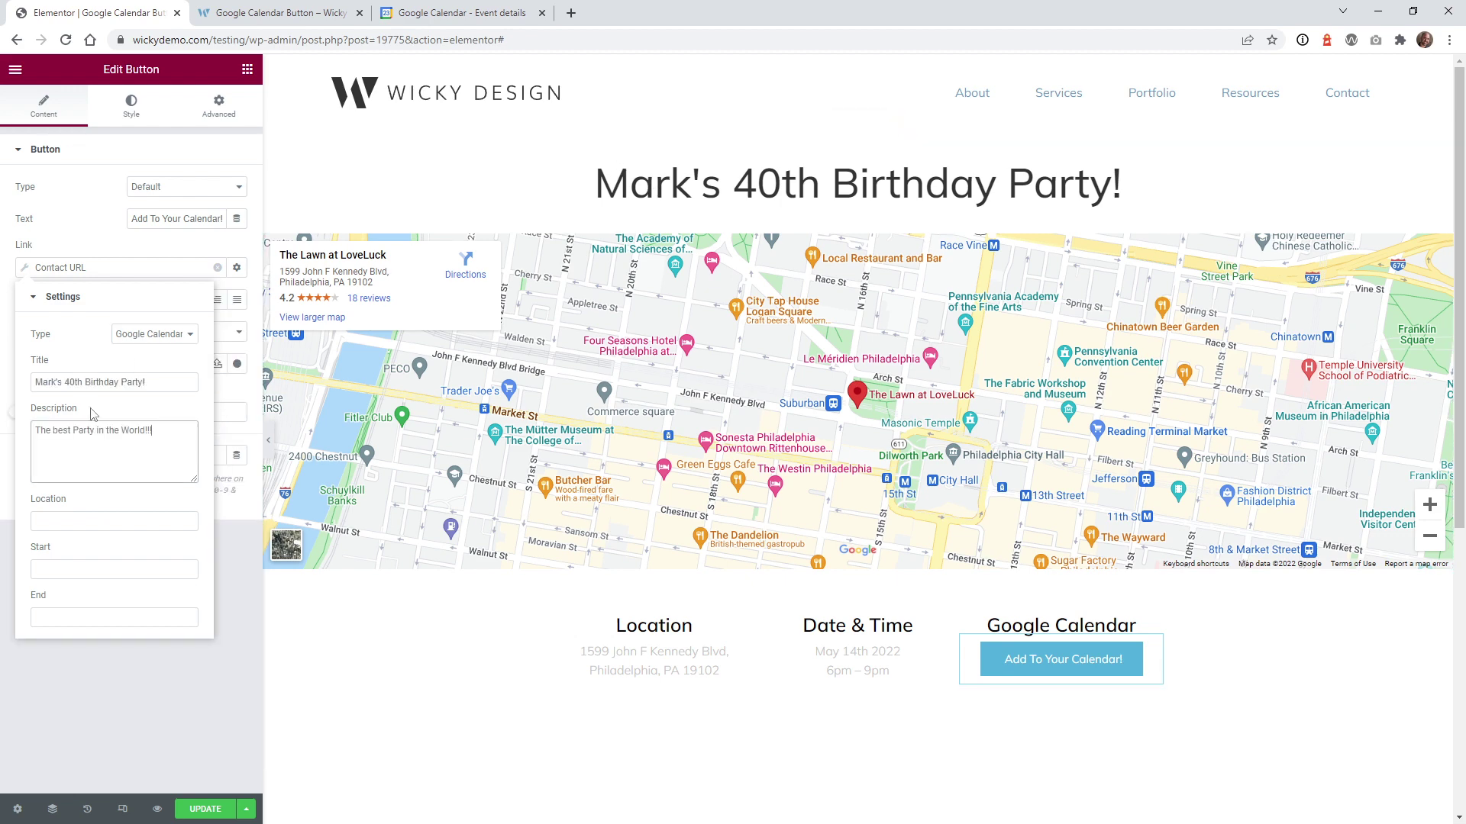
left_click(50, 523)
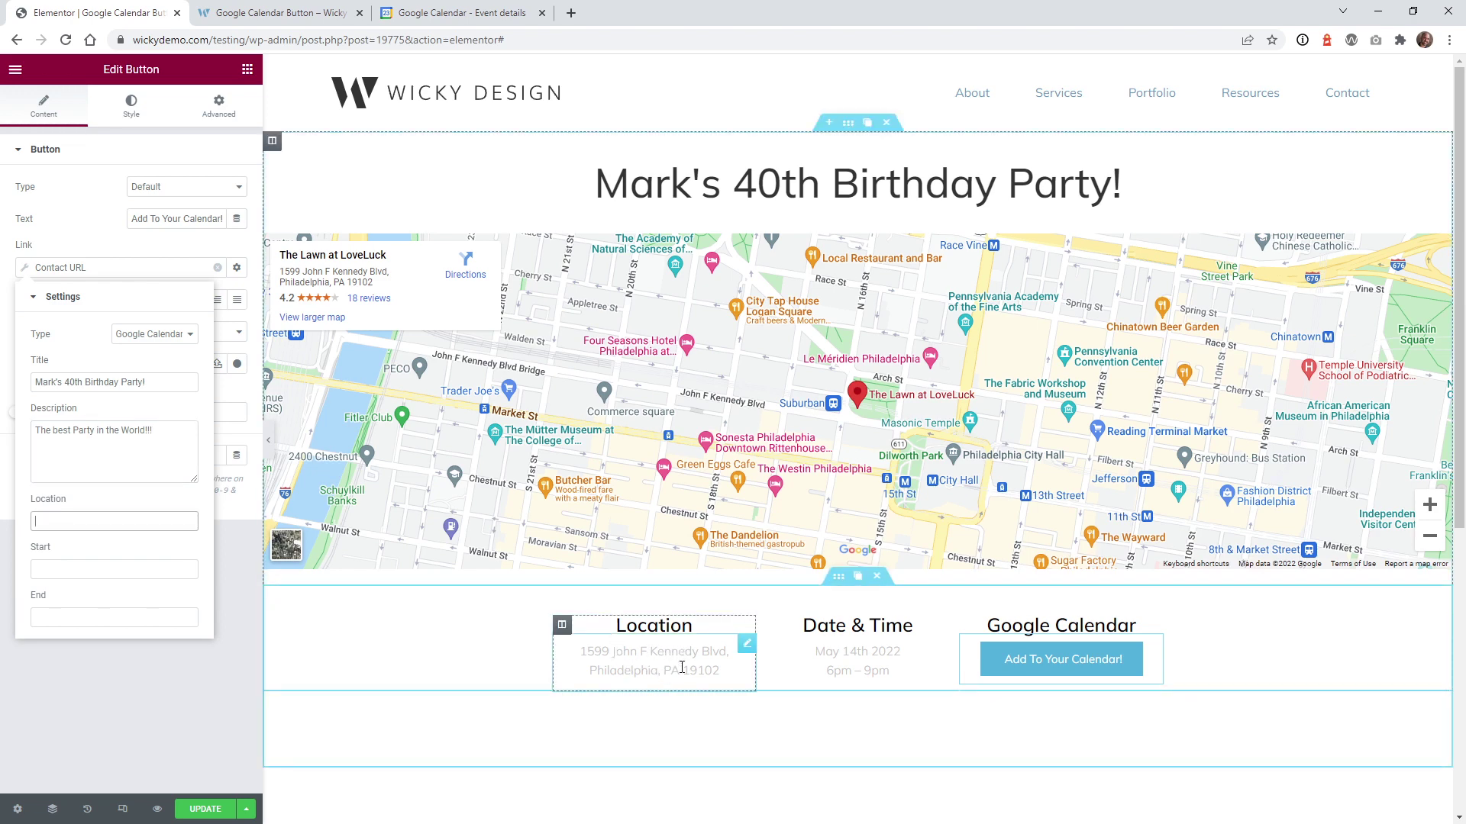
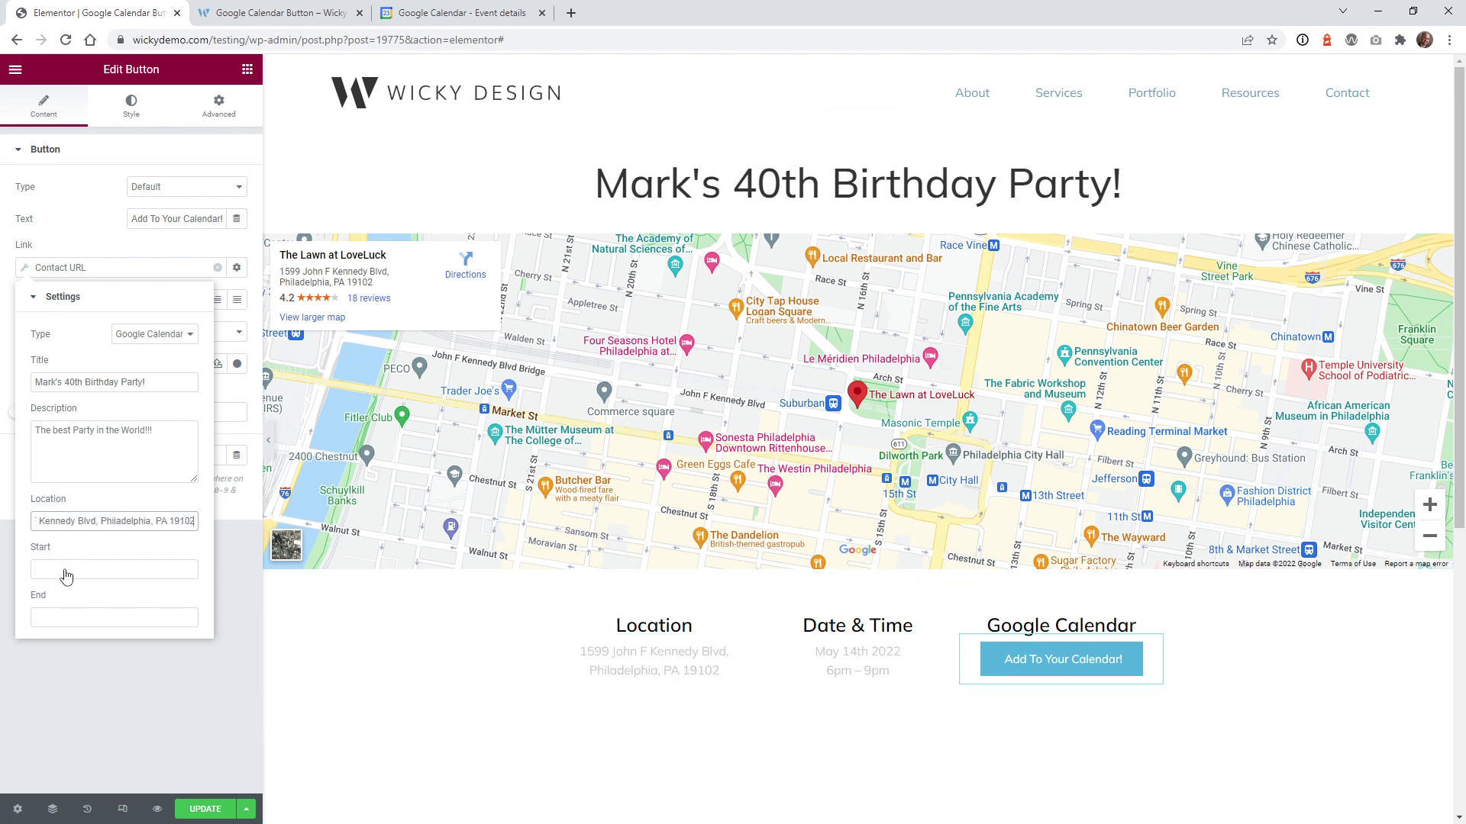
Step: Set the event start to May 14, 2022 at 6:00 PM
left_click(62, 574)
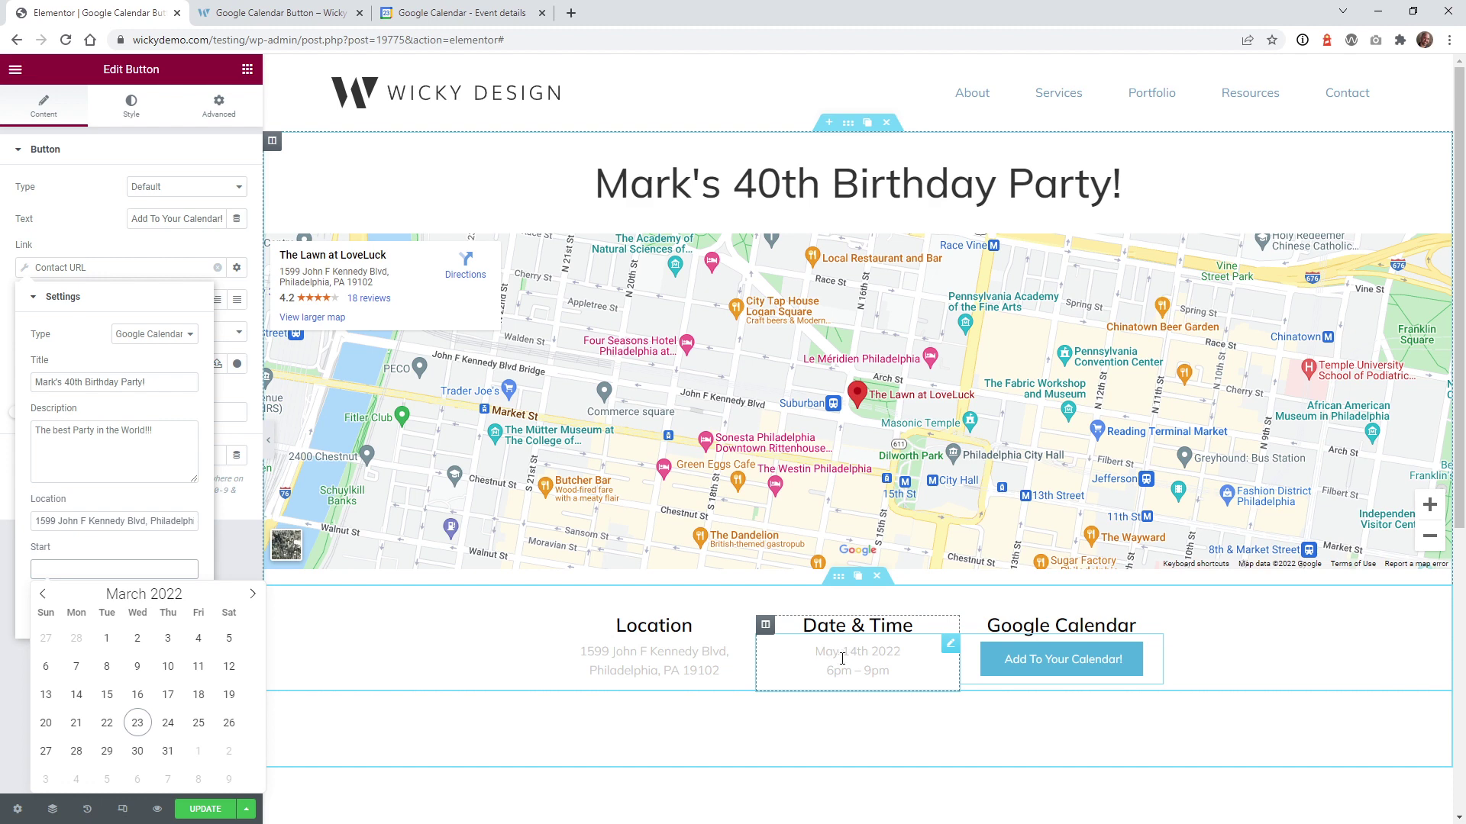
left_click(253, 594)
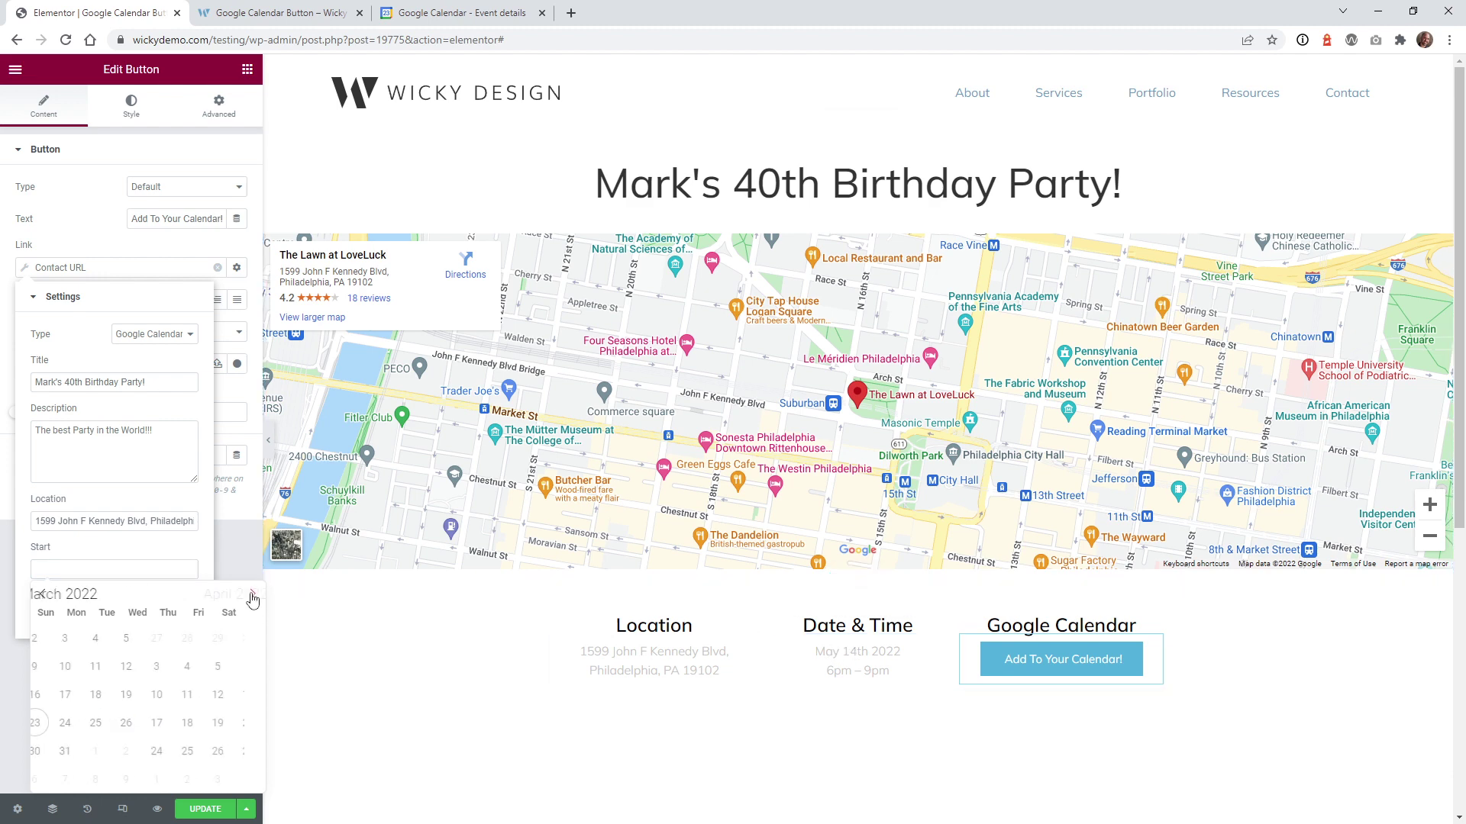
left_click(252, 595)
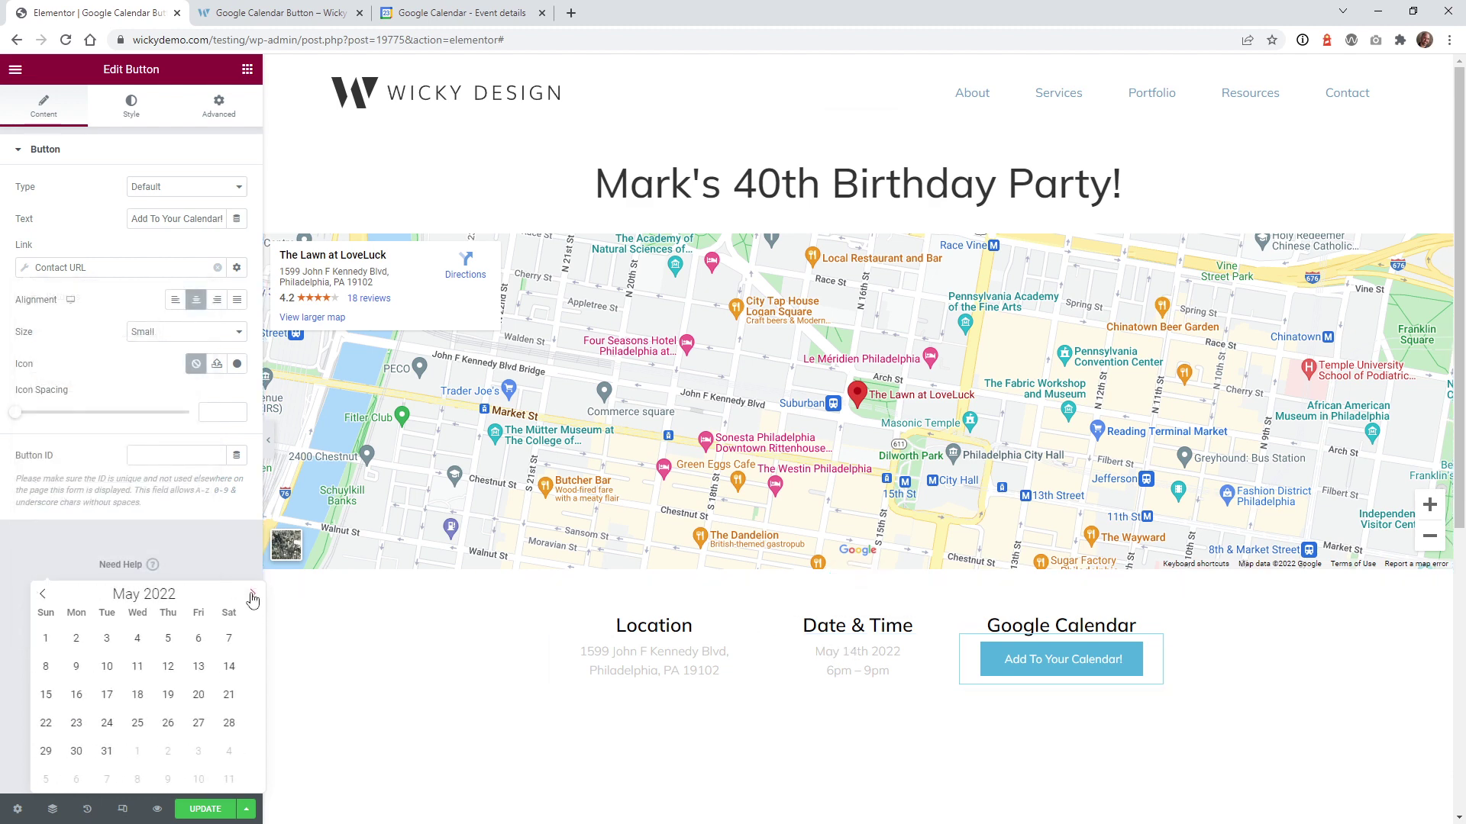
left_click(232, 666)
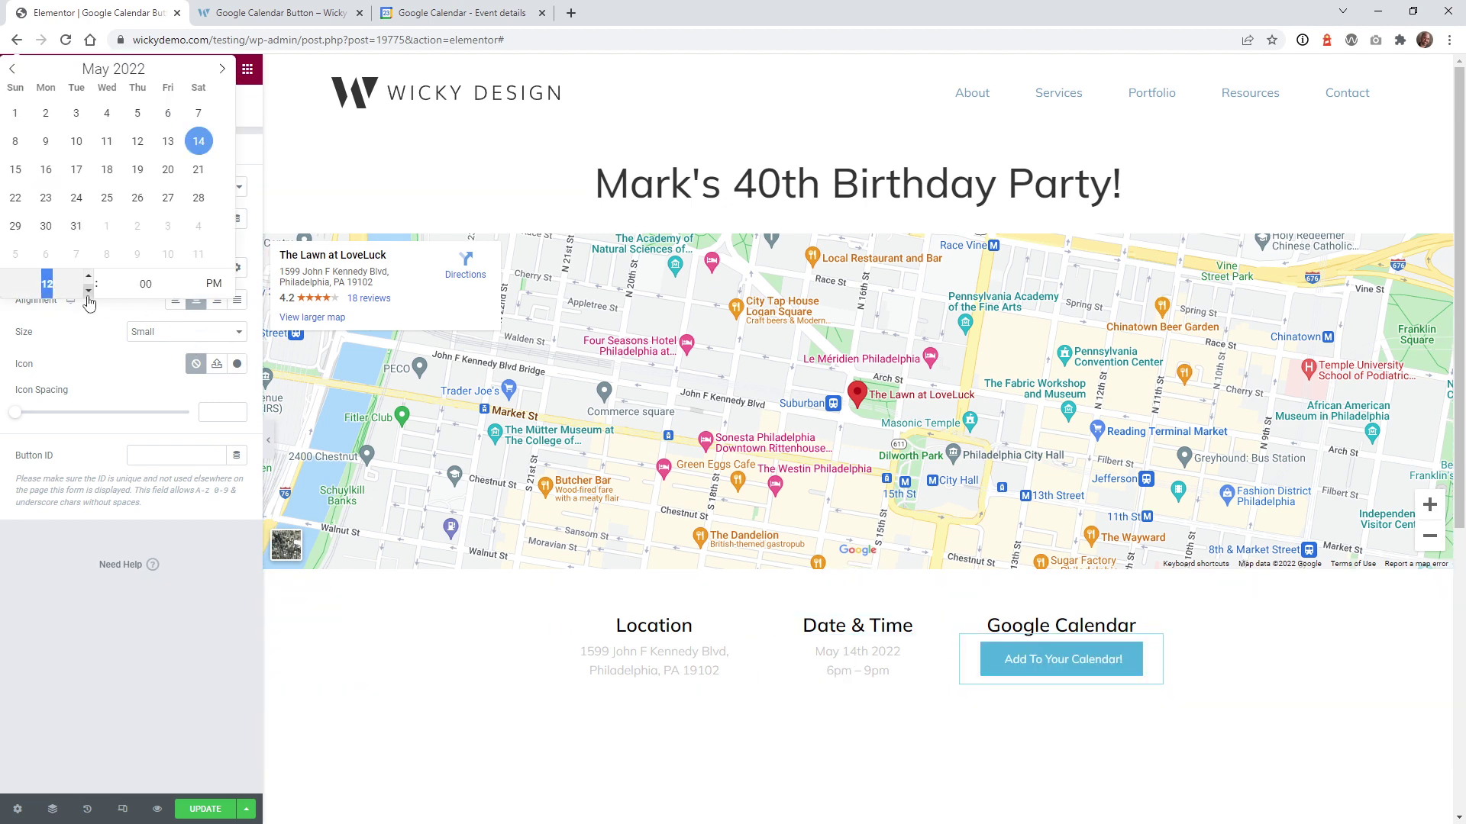
scroll(89, 298, "down", 6)
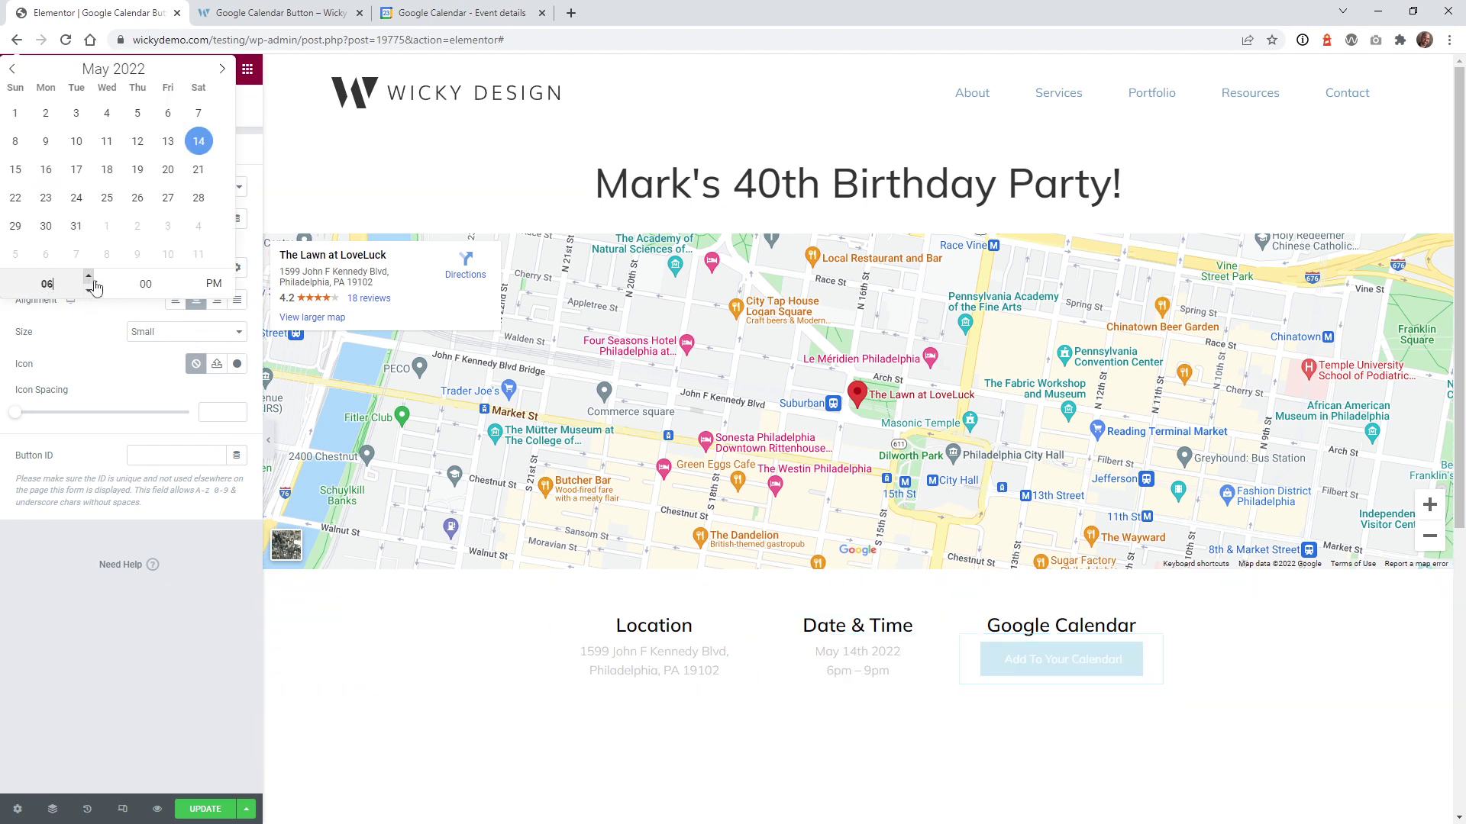
left_click(90, 649)
Step: Set the event end to May 14, 2022 at 9:00 PM
left_click(91, 267)
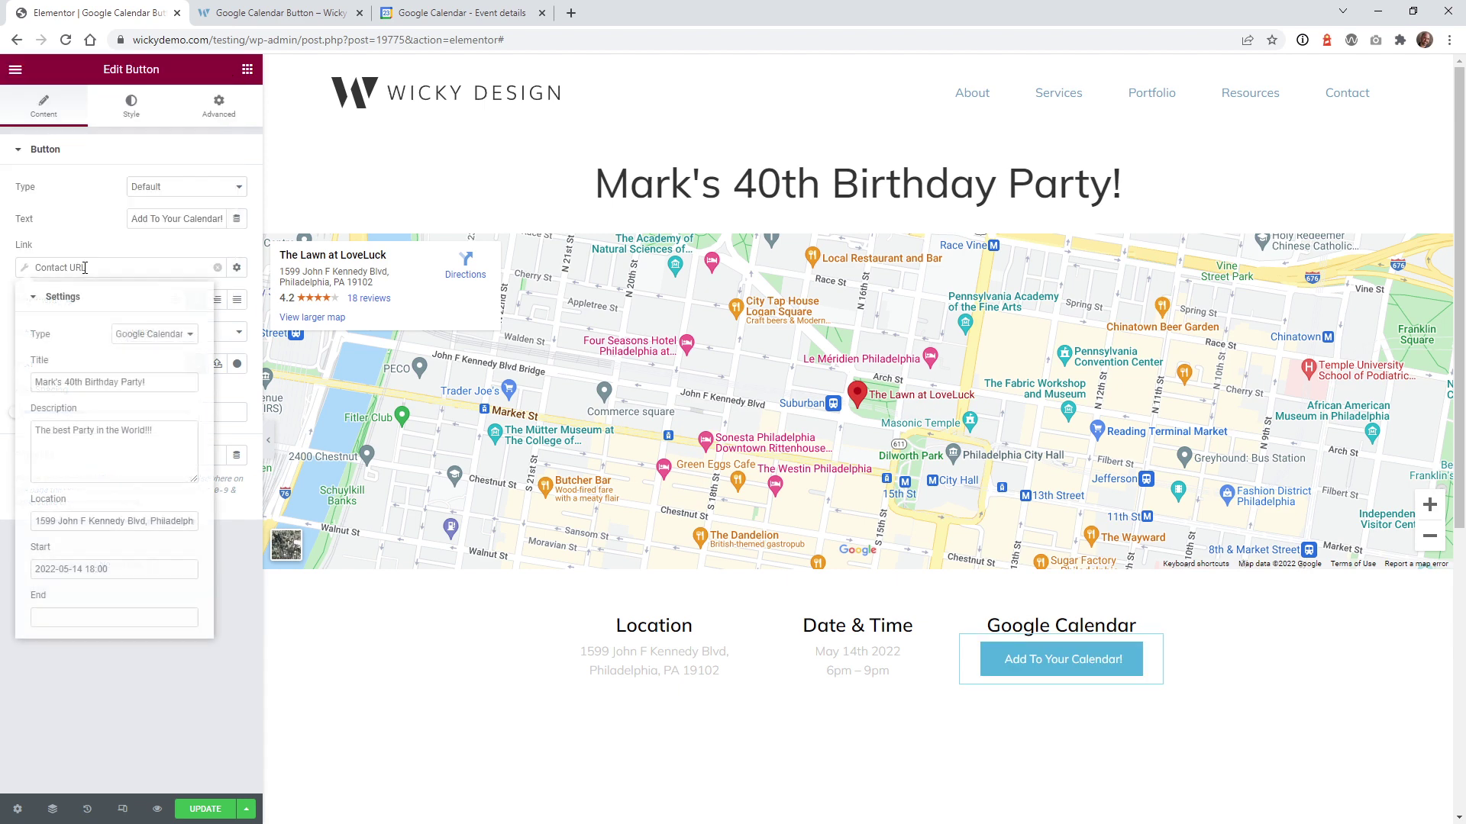
left_click(90, 620)
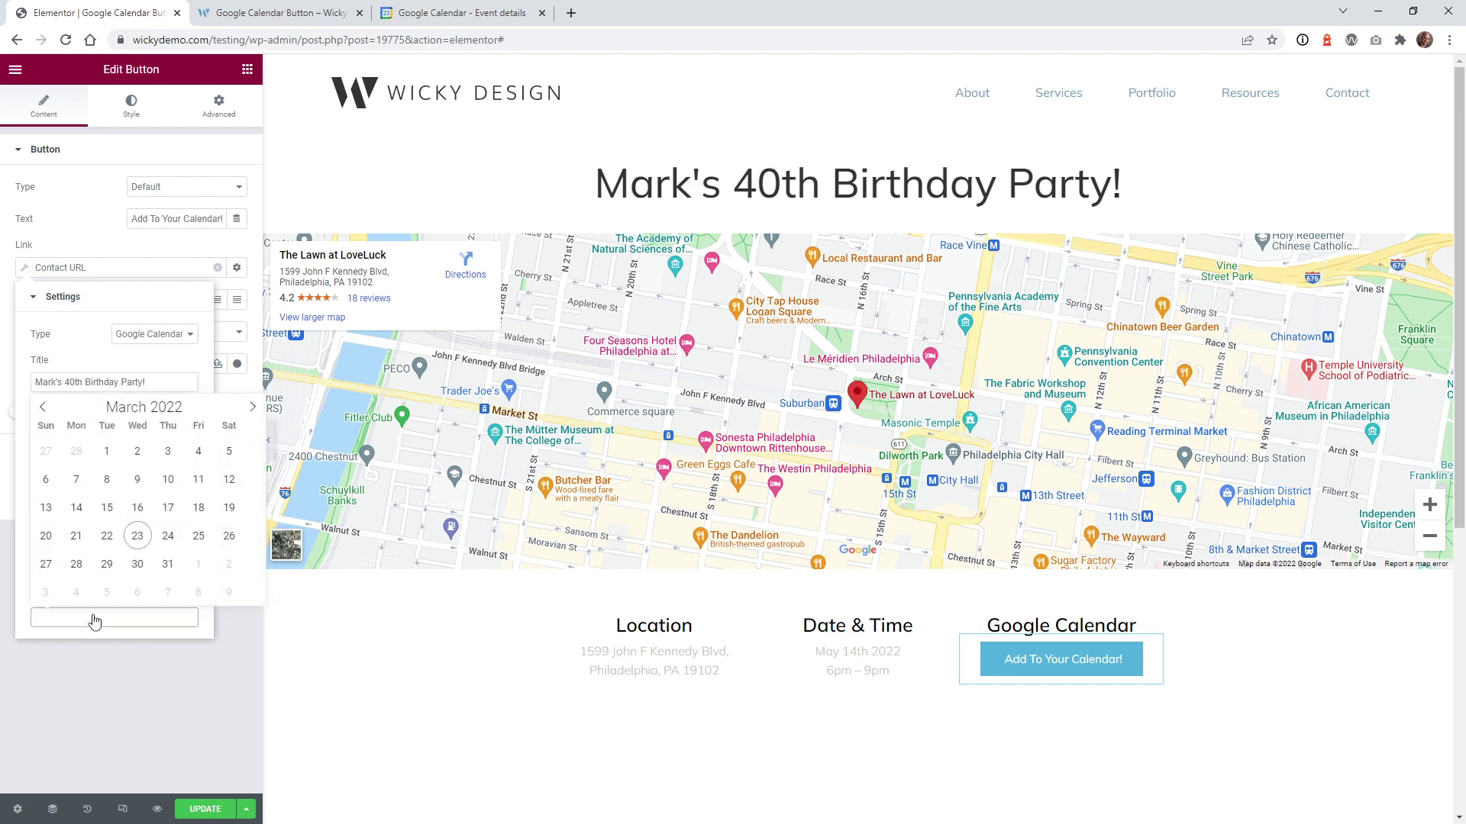
left_click(252, 408)
left_click(252, 408)
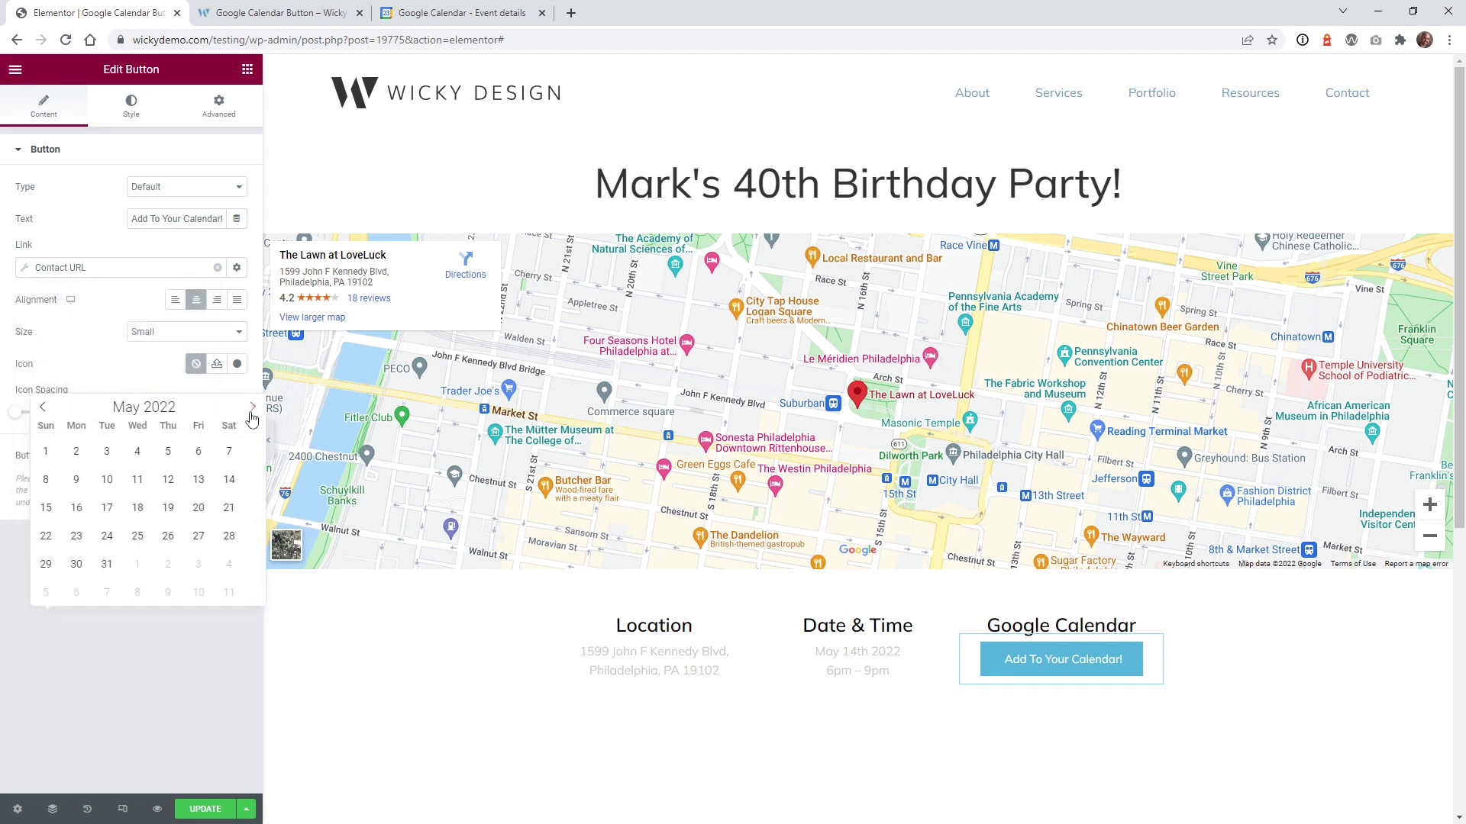
left_click(229, 480)
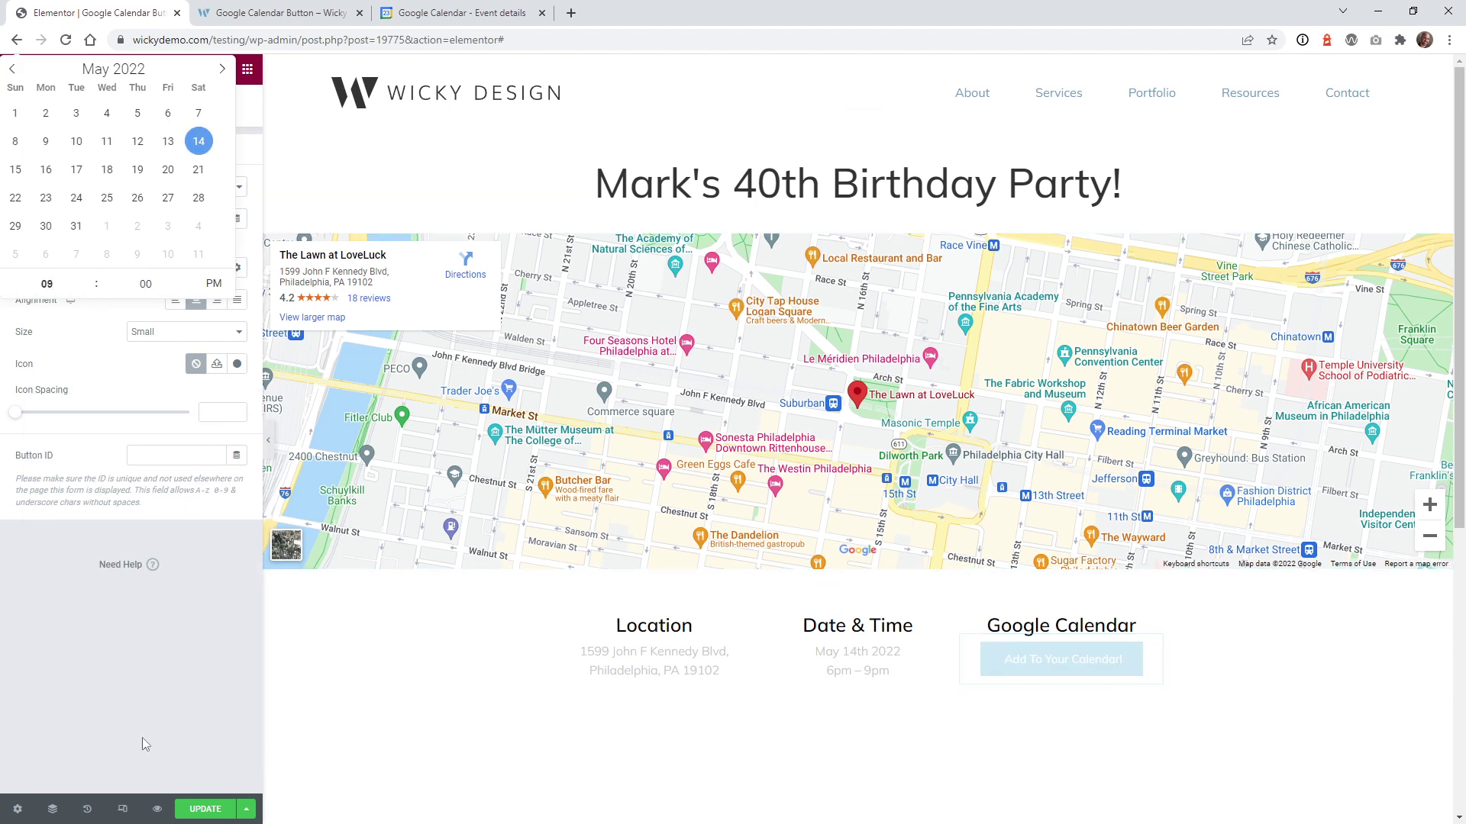
left_click(91, 657)
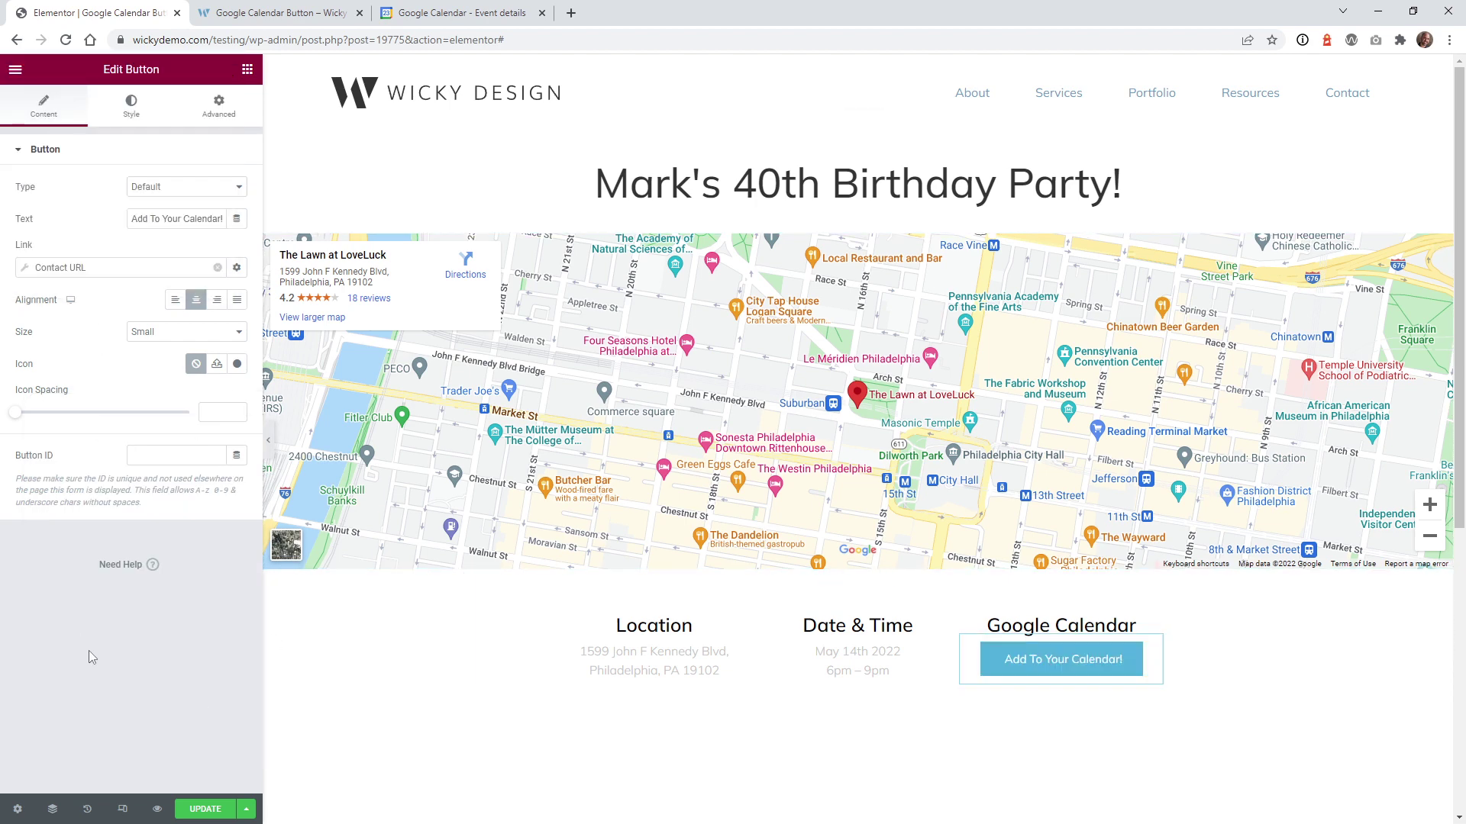
left_click(173, 267)
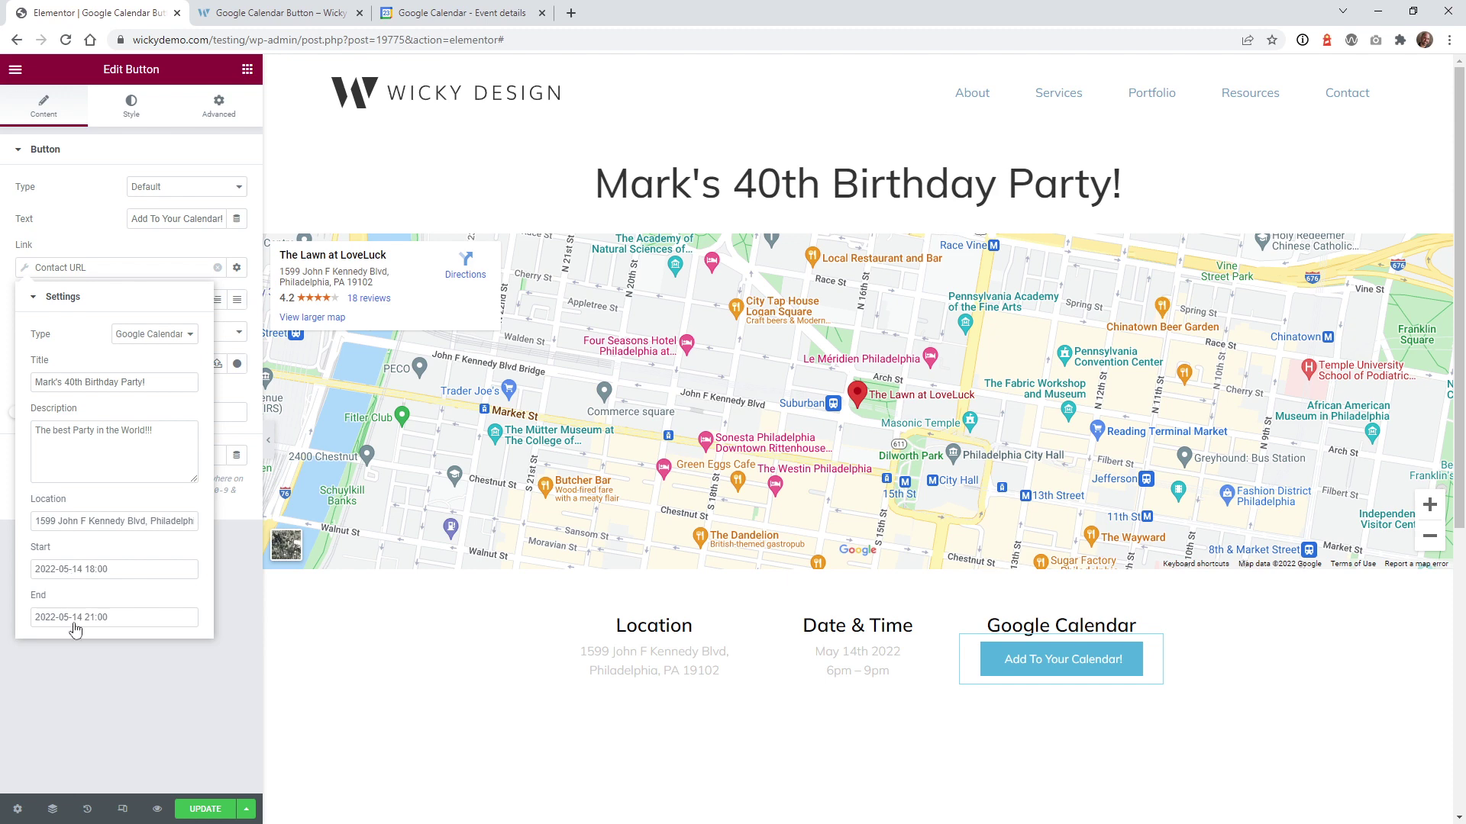
Step: Update the page, then test the live Add To Your Calendar! button's link
left_click(200, 809)
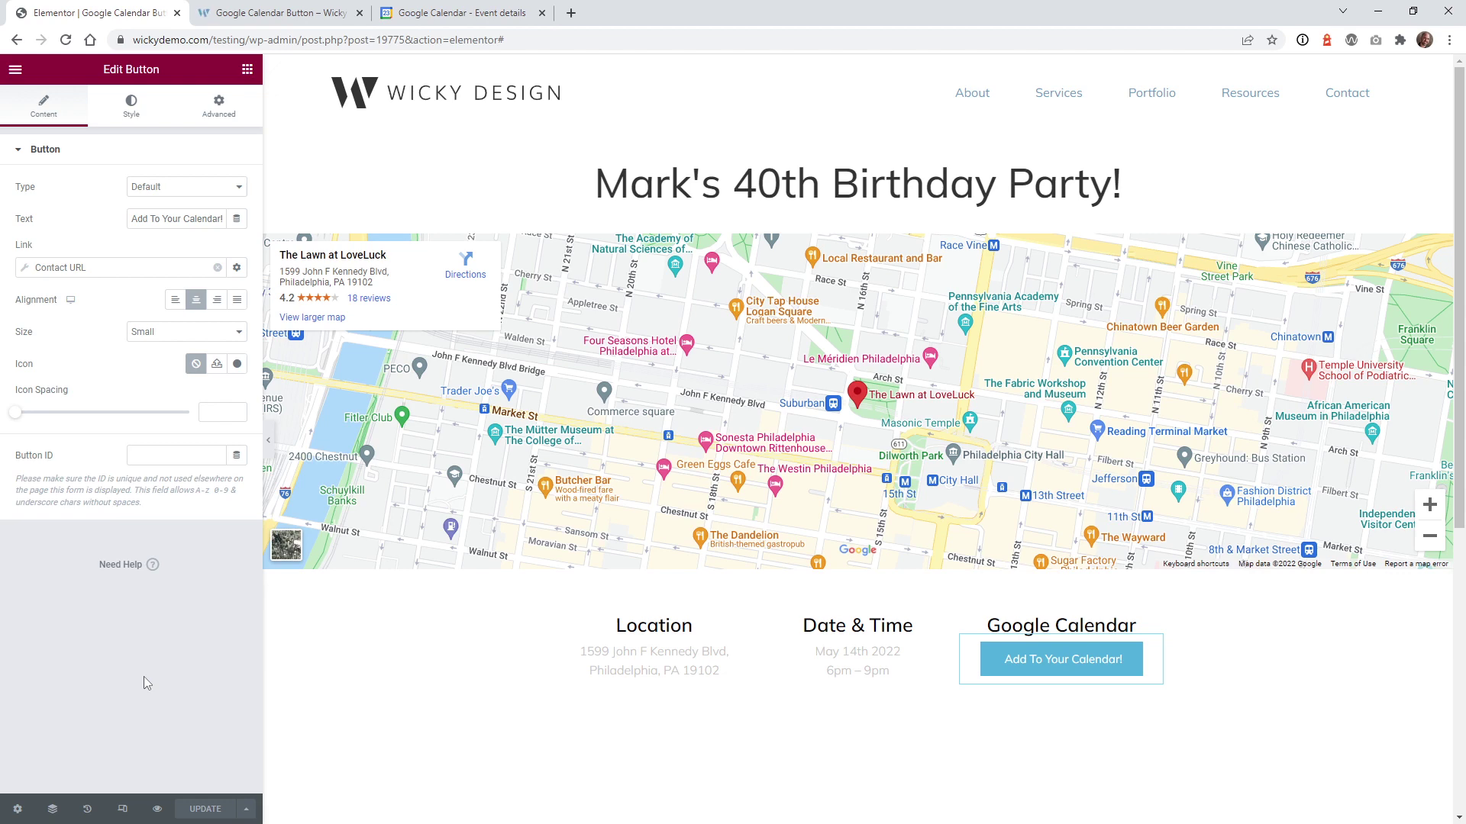
key("ctrl+2")
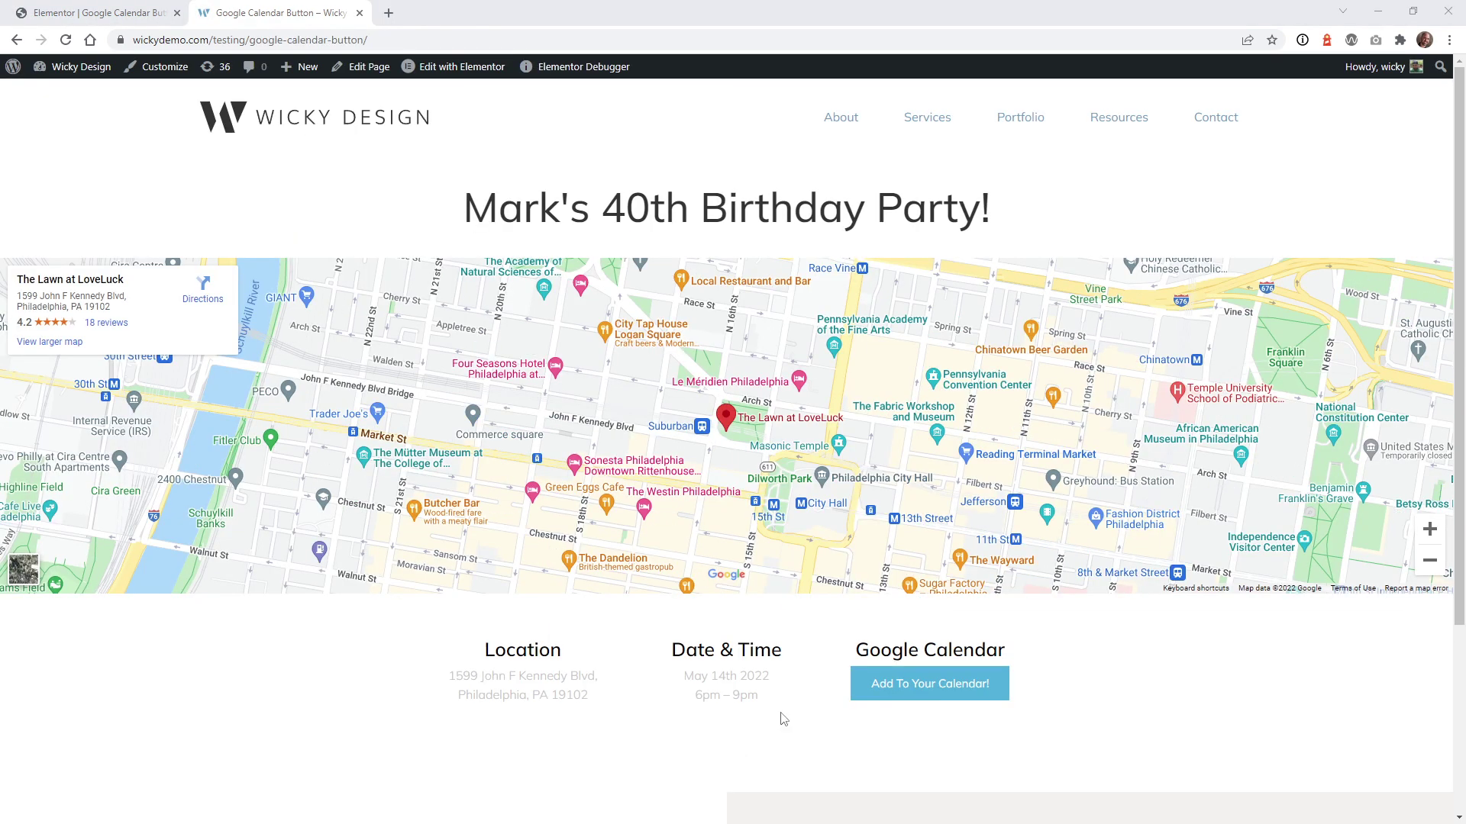
left_click(917, 684)
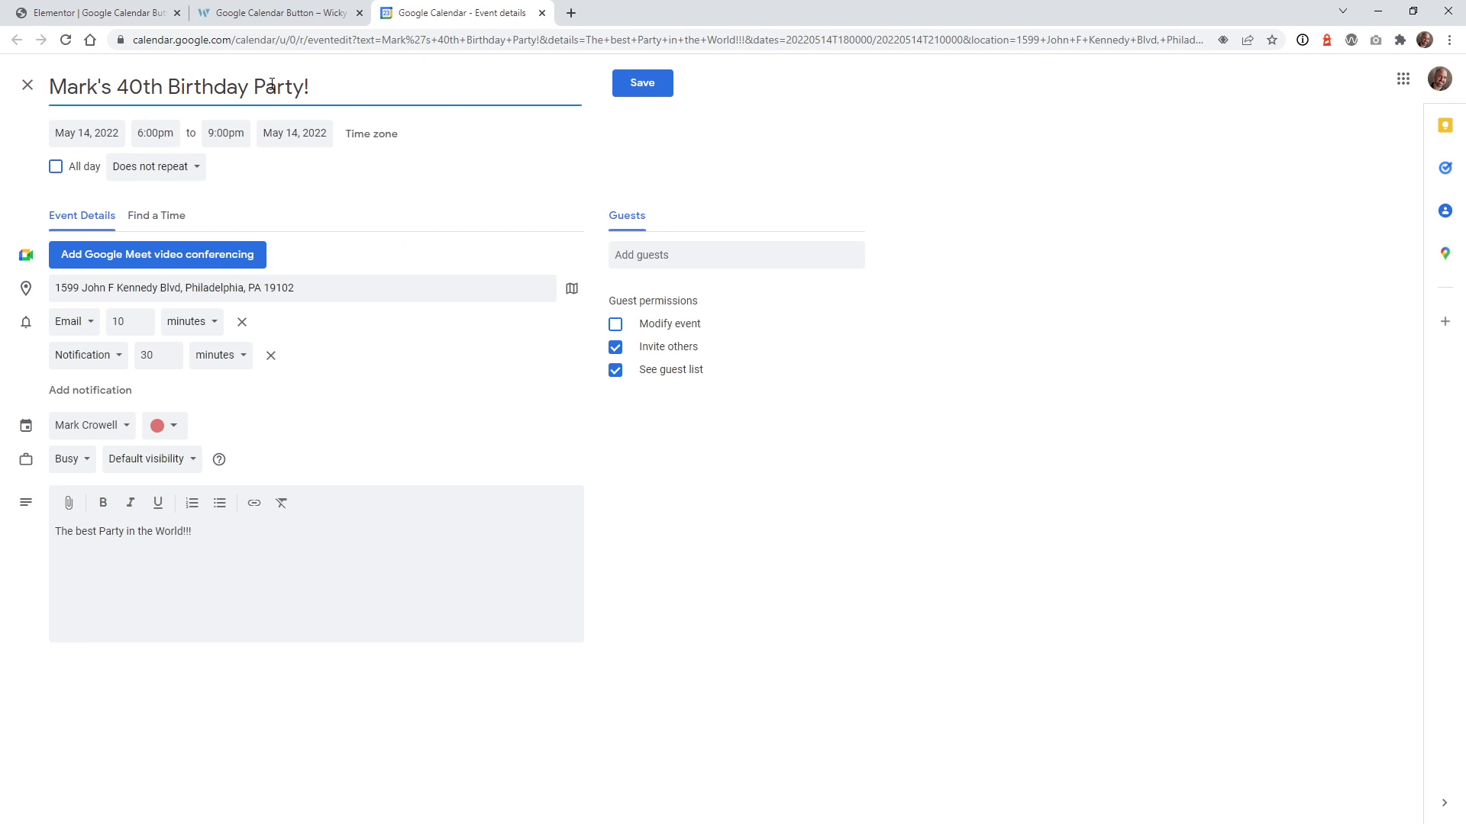
Step: Check the prefilled birthday party description and save the event in Google Calendar
left_click_drag(192, 531, 52, 531)
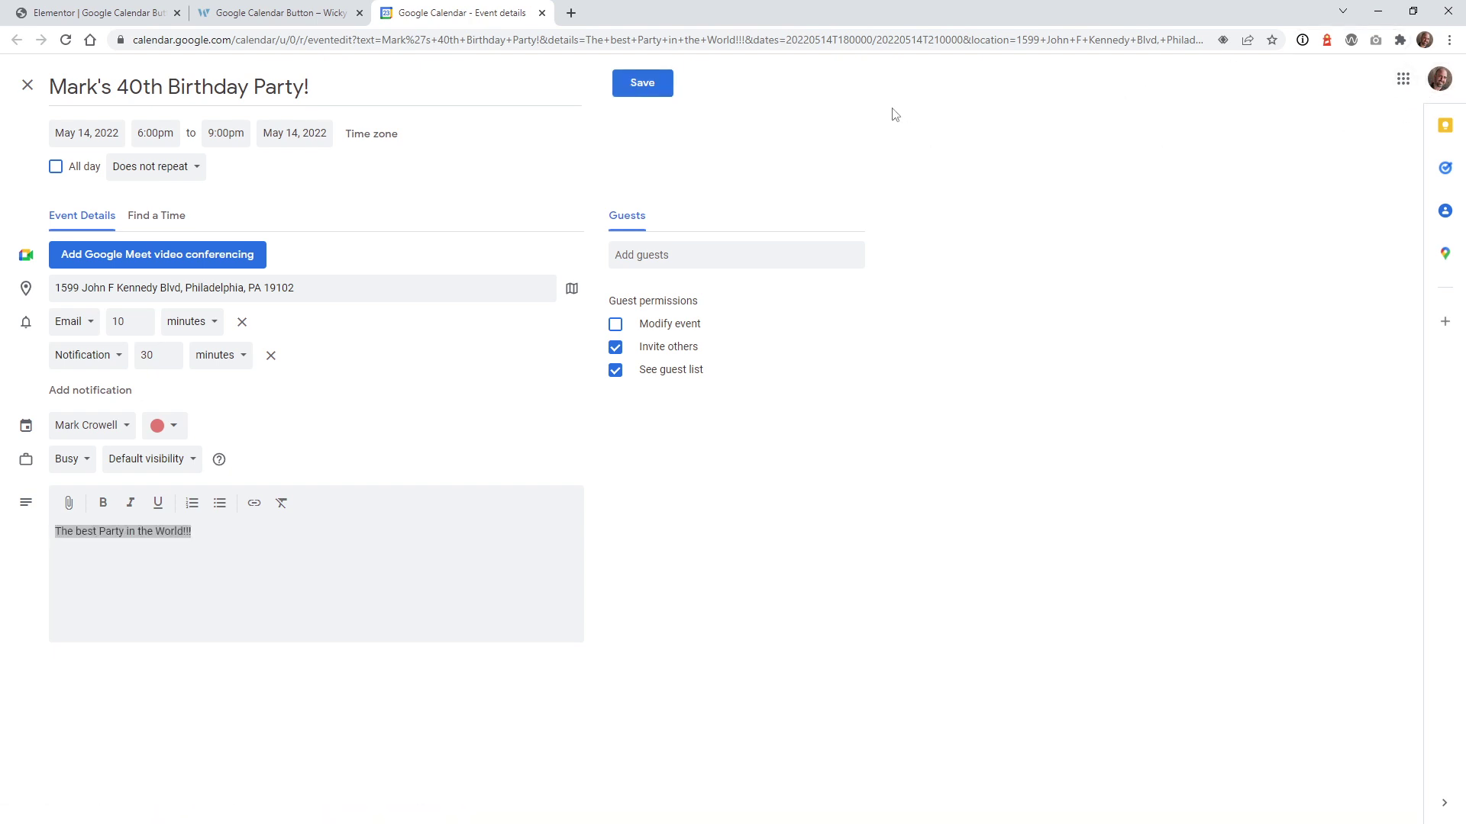
left_click(640, 90)
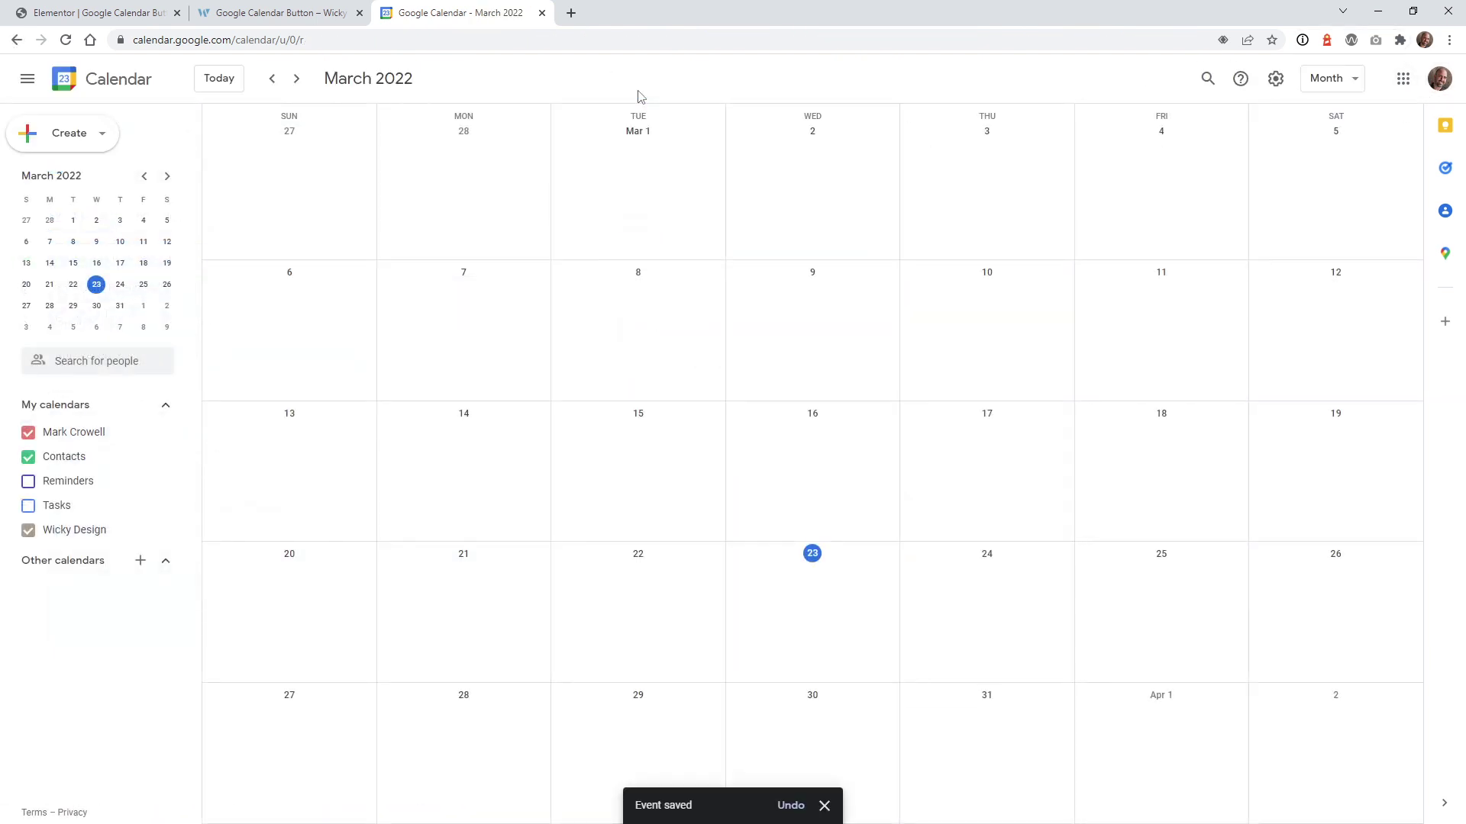
Step: Advance the calendar to May 2022 and open the party event on the 14th
left_click(296, 84)
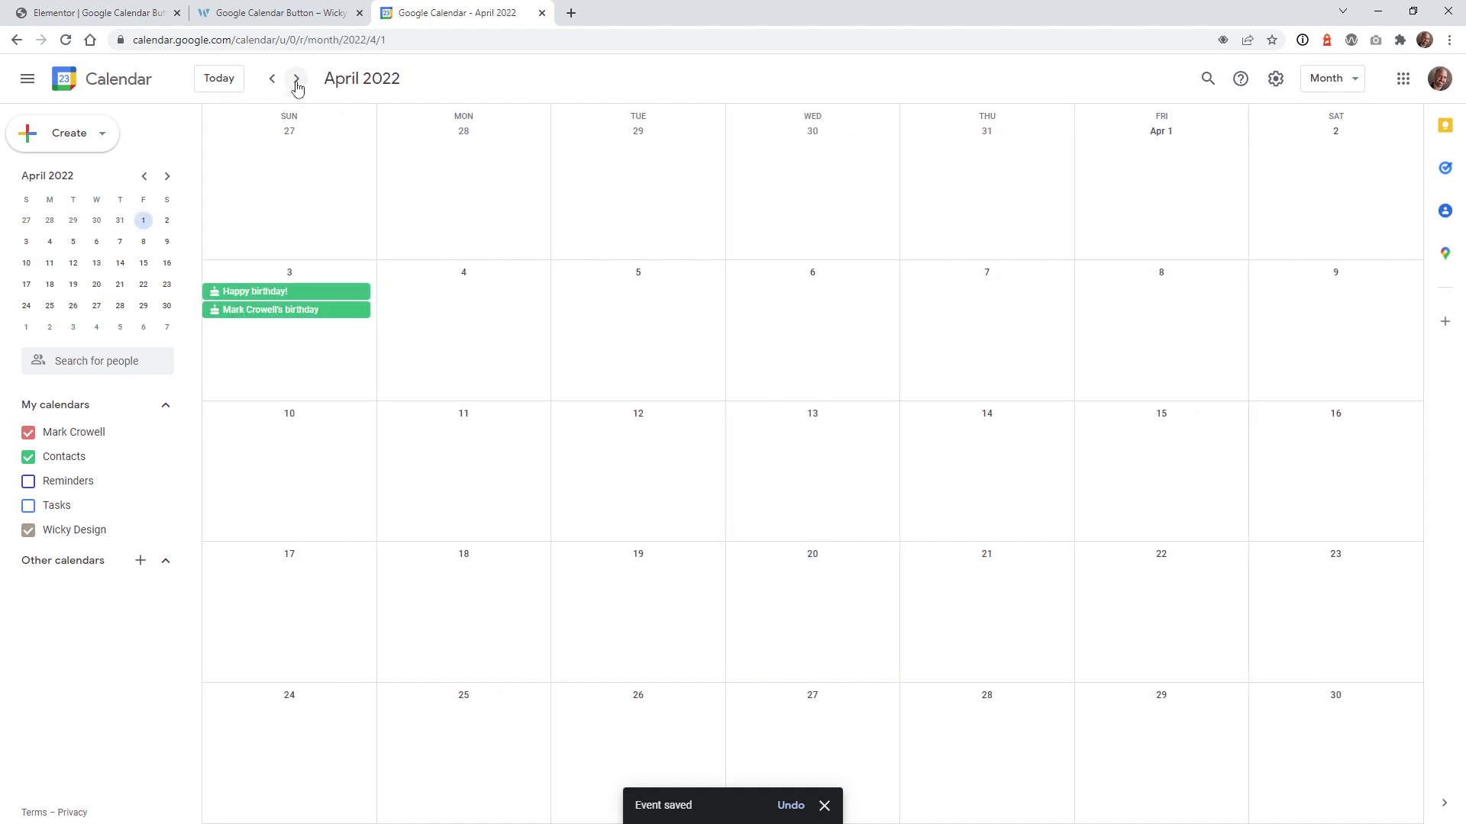
left_click(297, 84)
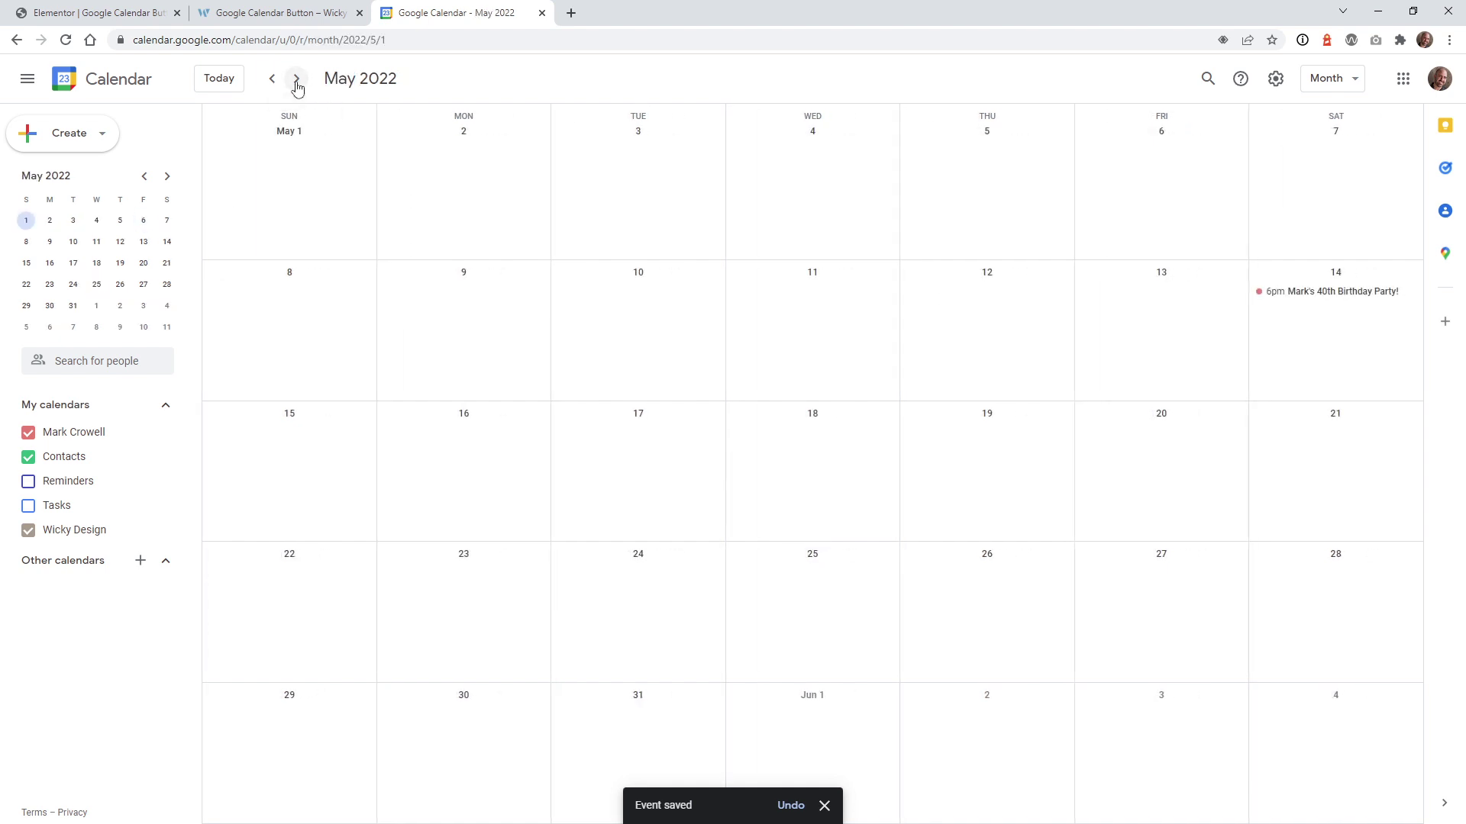
left_click(1328, 297)
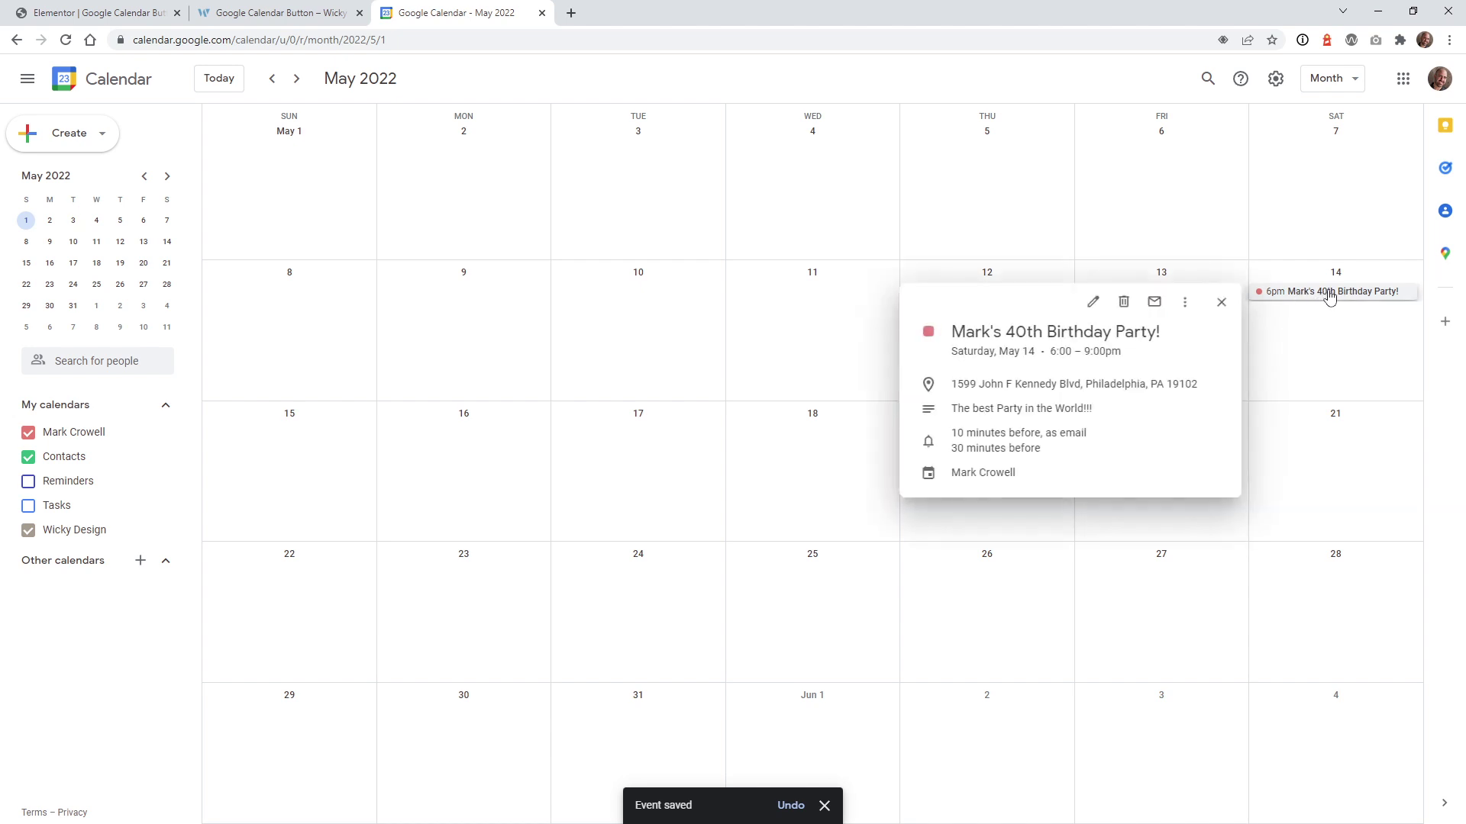